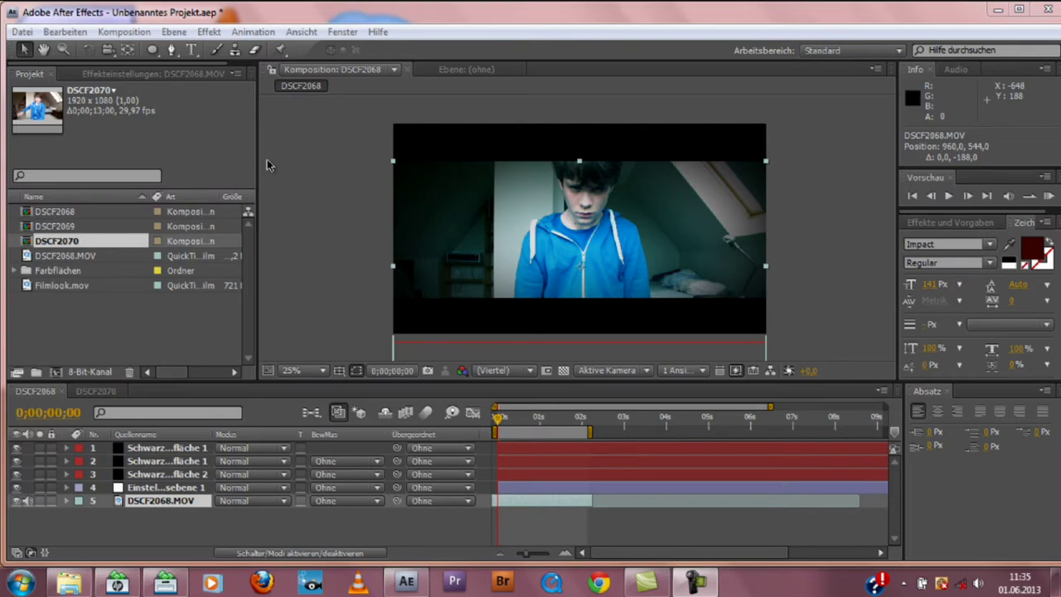
Check the top and bottom letterbox bar layers in the DSCF2068 comp.
click(186, 450)
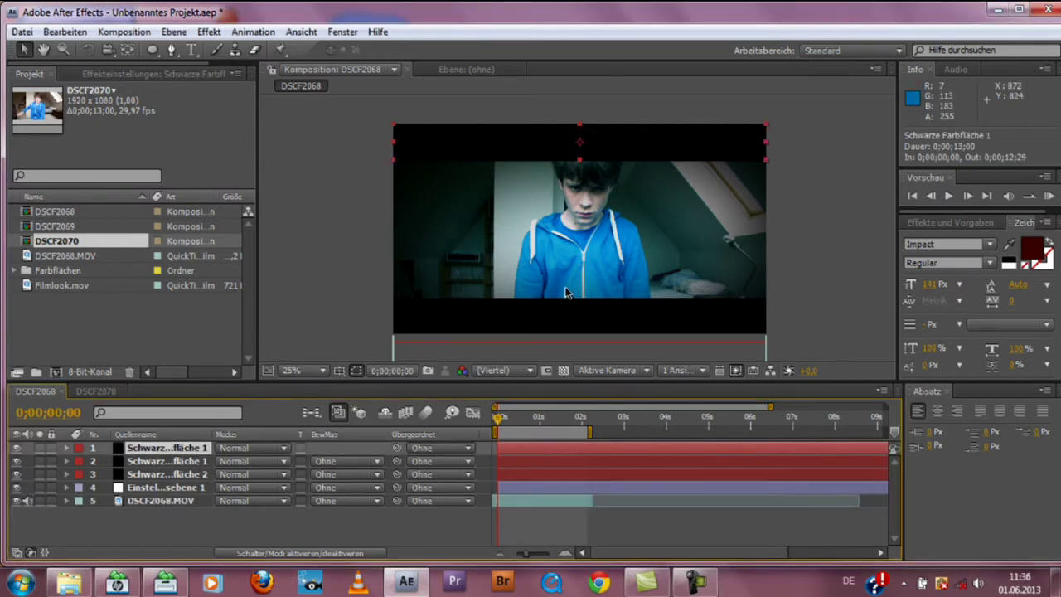
click(580, 309)
click(545, 150)
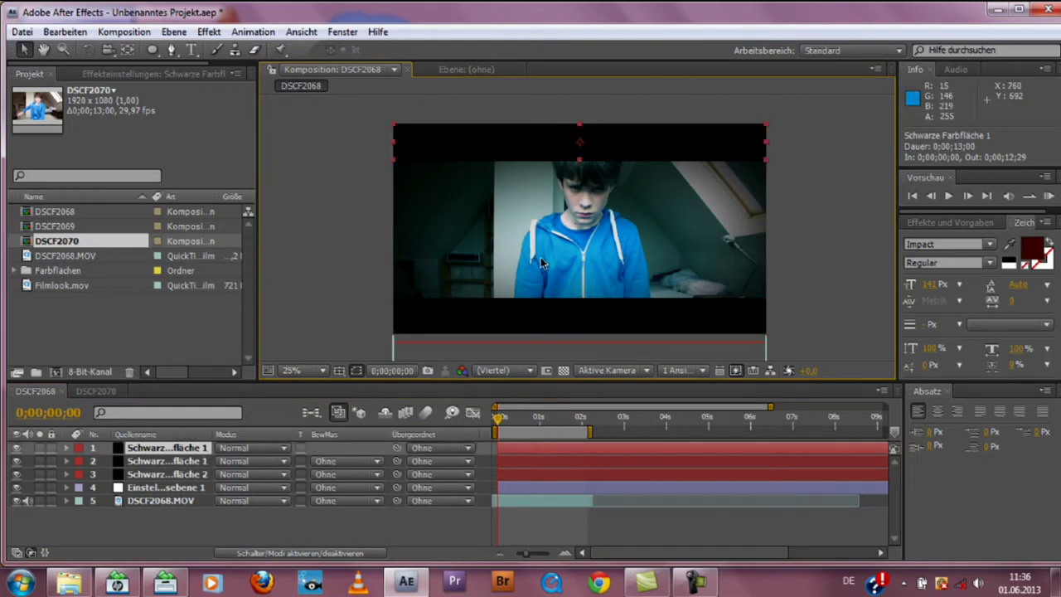
Inspect the vignette mask and adjustment layer, then nudge Schwarze Farbfläche 2 up to 968, 532.
click(152, 475)
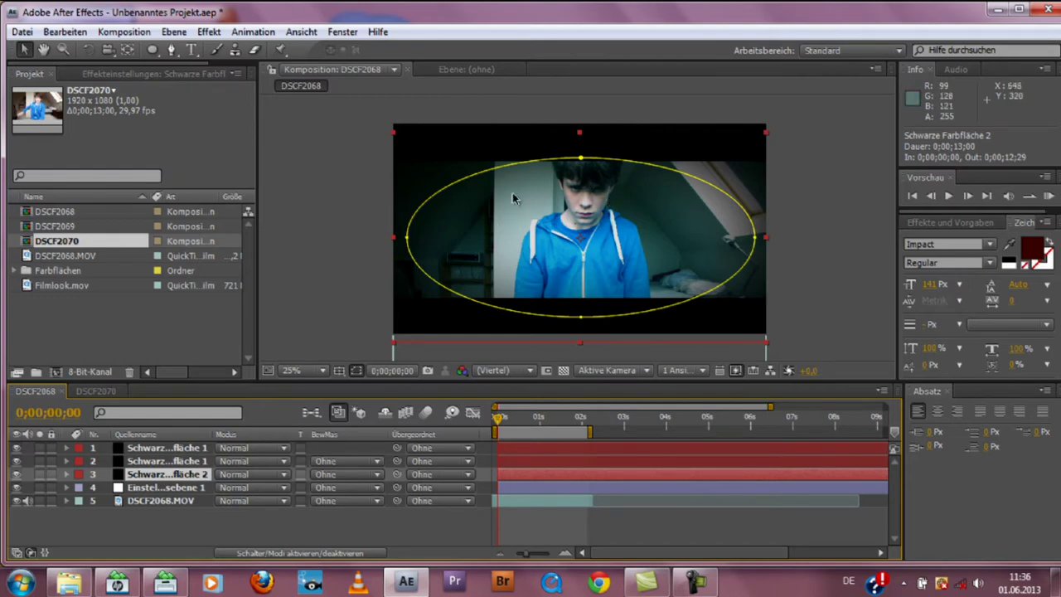
click(192, 488)
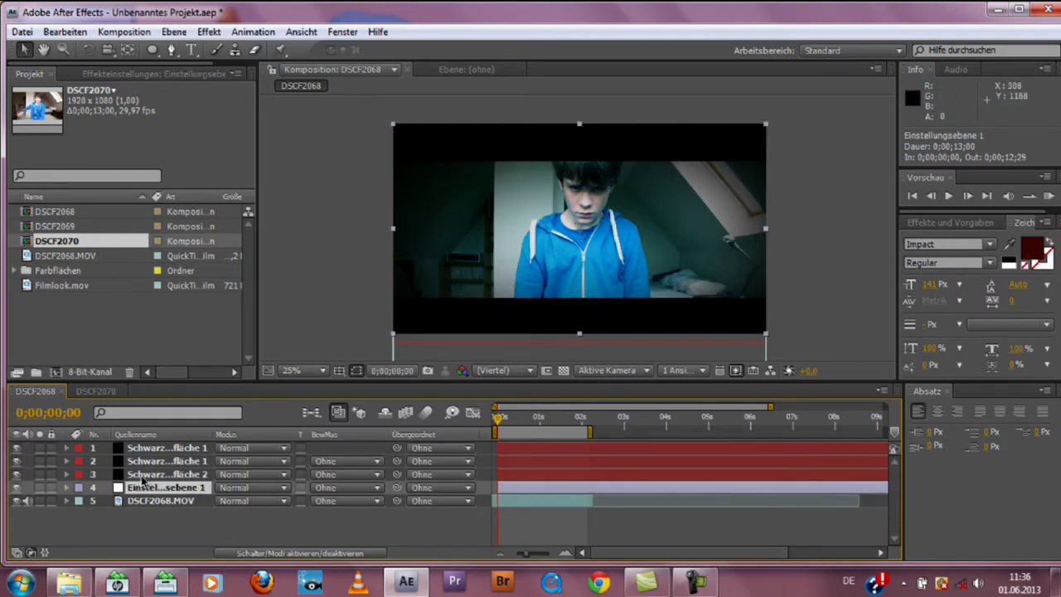
click(133, 449)
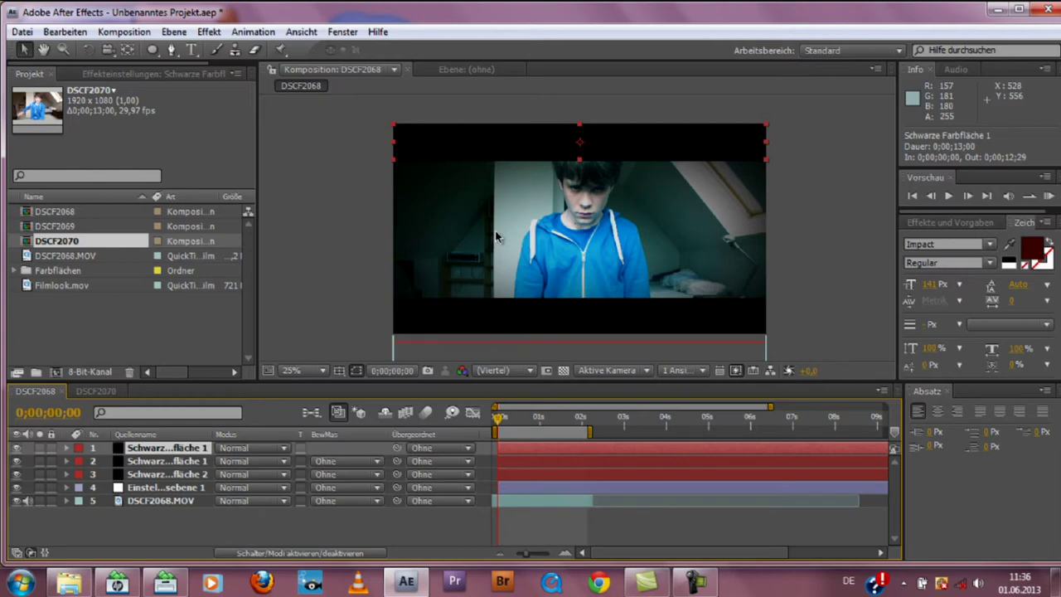
drag(495, 230, 496, 222)
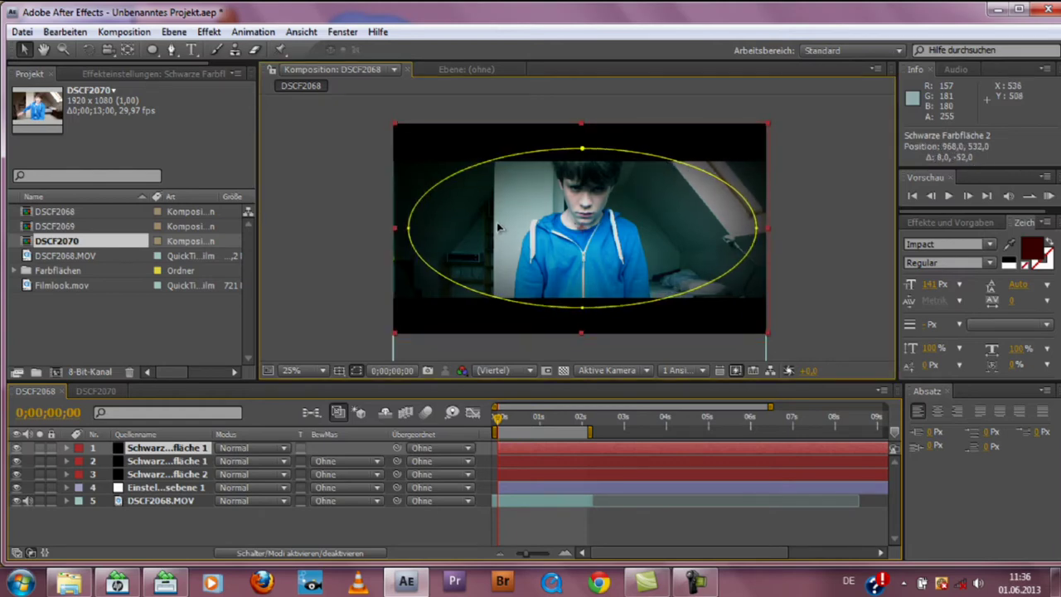
Raise DSCF2068.MOV in the frame, then check the vignette solid and adjustment layer.
click(162, 500)
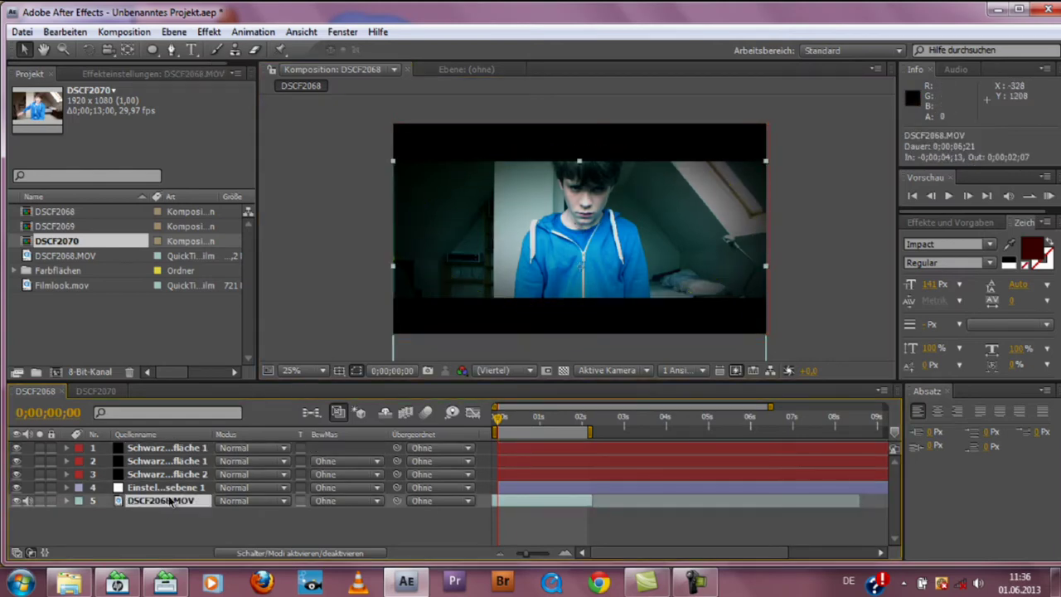
drag(572, 224, 572, 207)
key(Return)
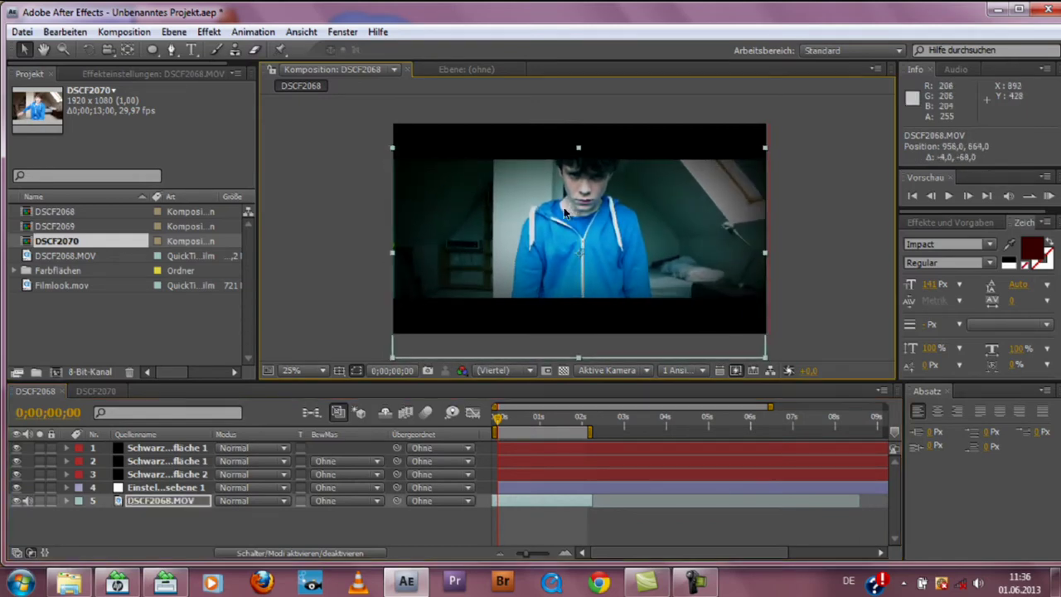
click(171, 474)
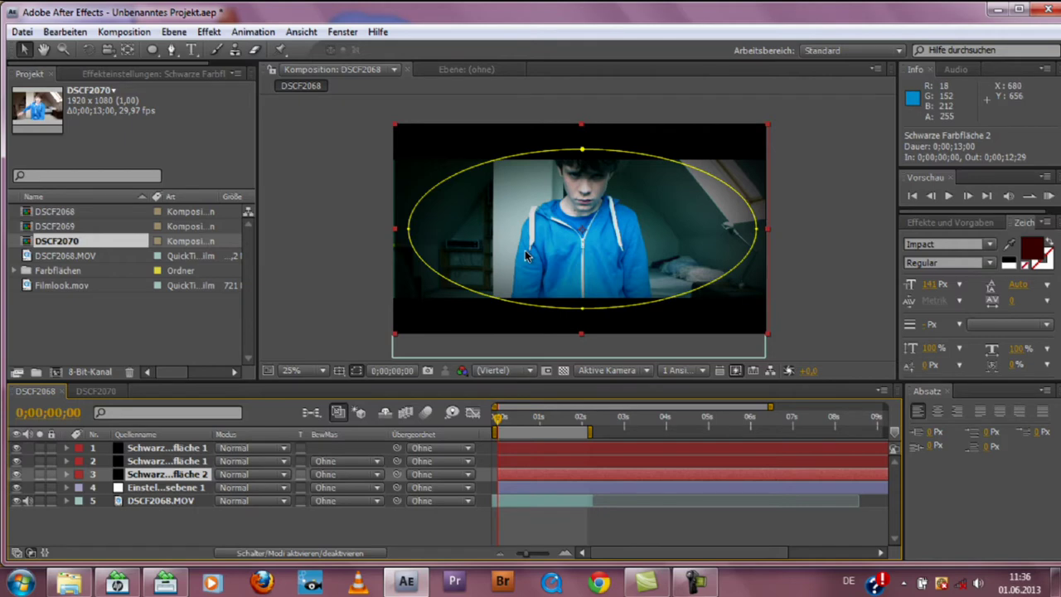
click(182, 488)
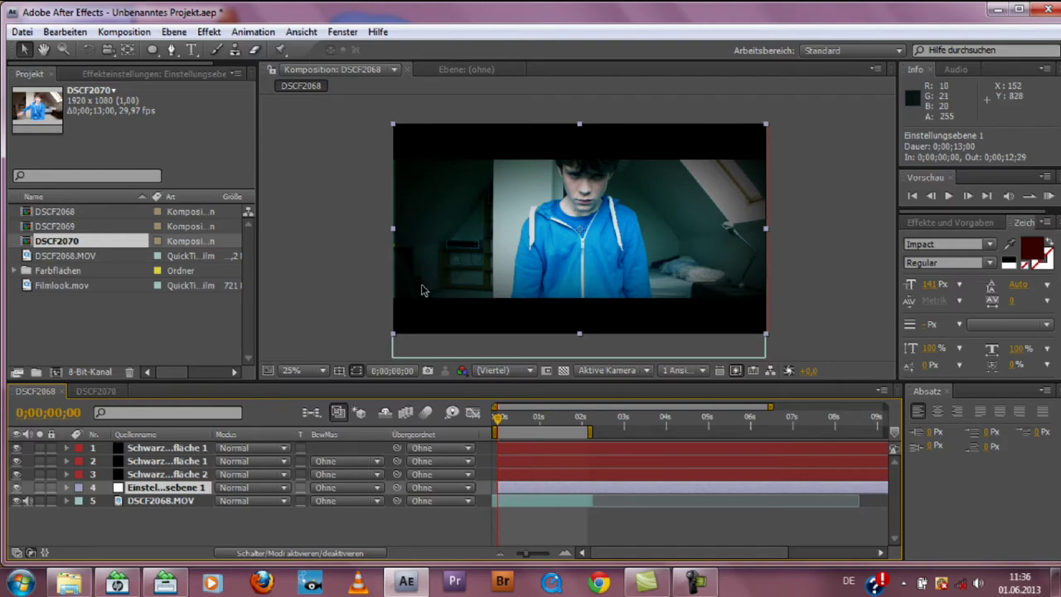
Switch to the DSCF2070 comp and add a 1920×1080 black solid, Schwarze Farbfläche 3.
click(113, 388)
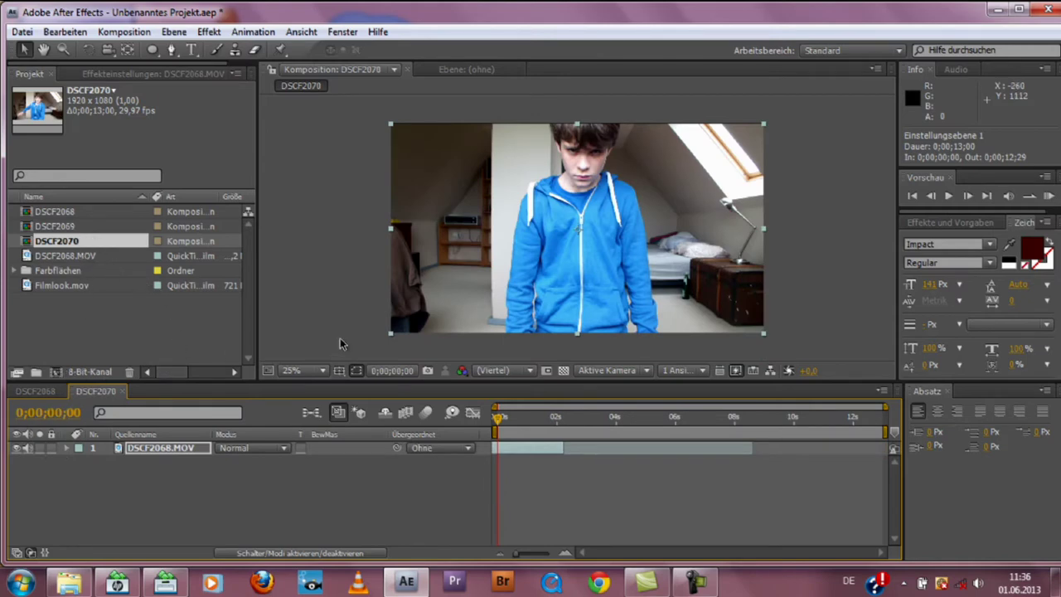
drag(537, 295, 537, 294)
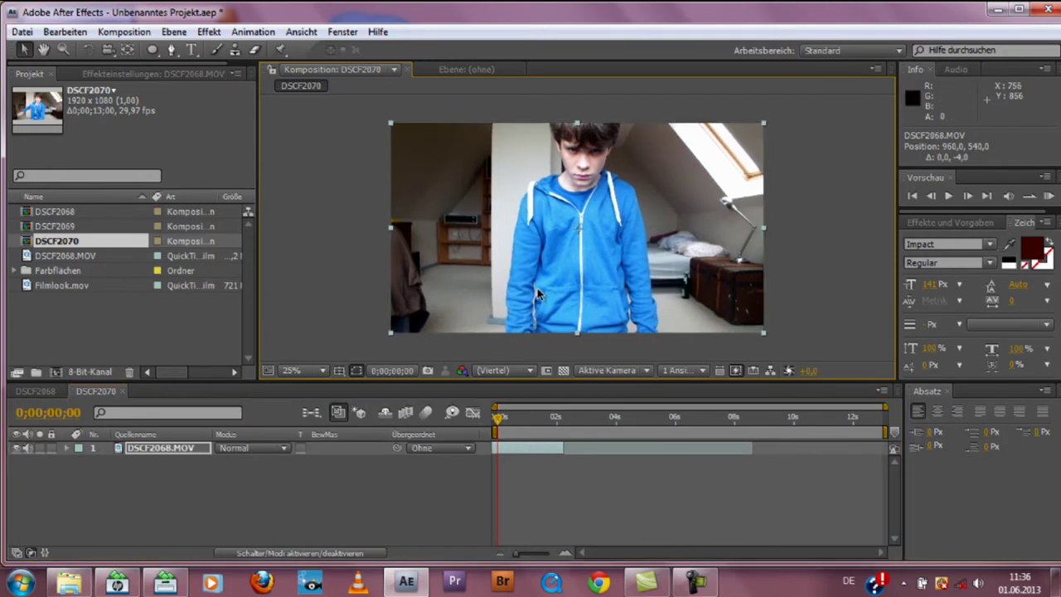
right_click(345, 407)
mouse_move(411, 414)
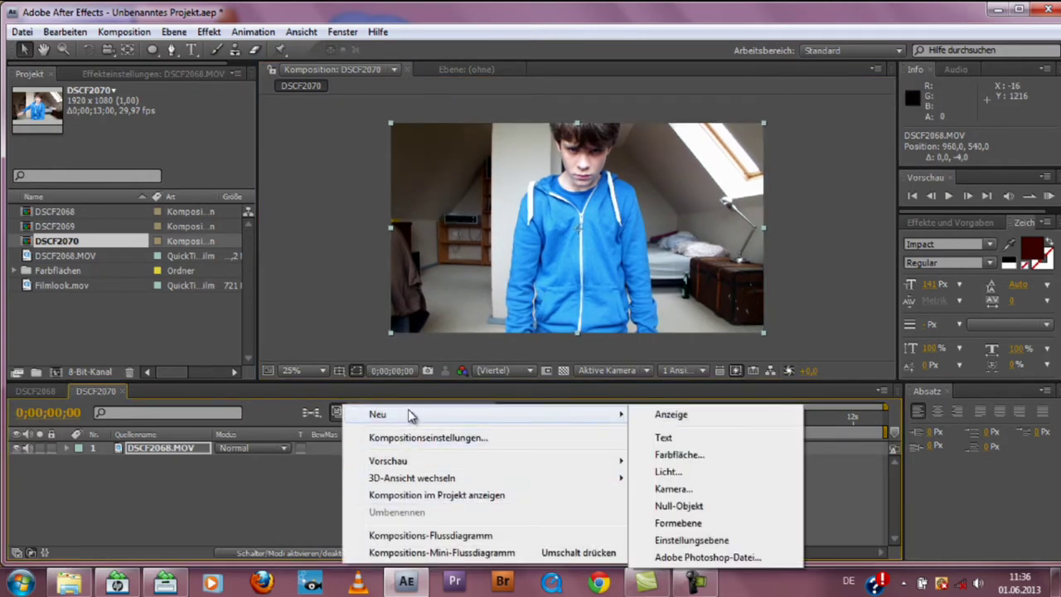
click(722, 456)
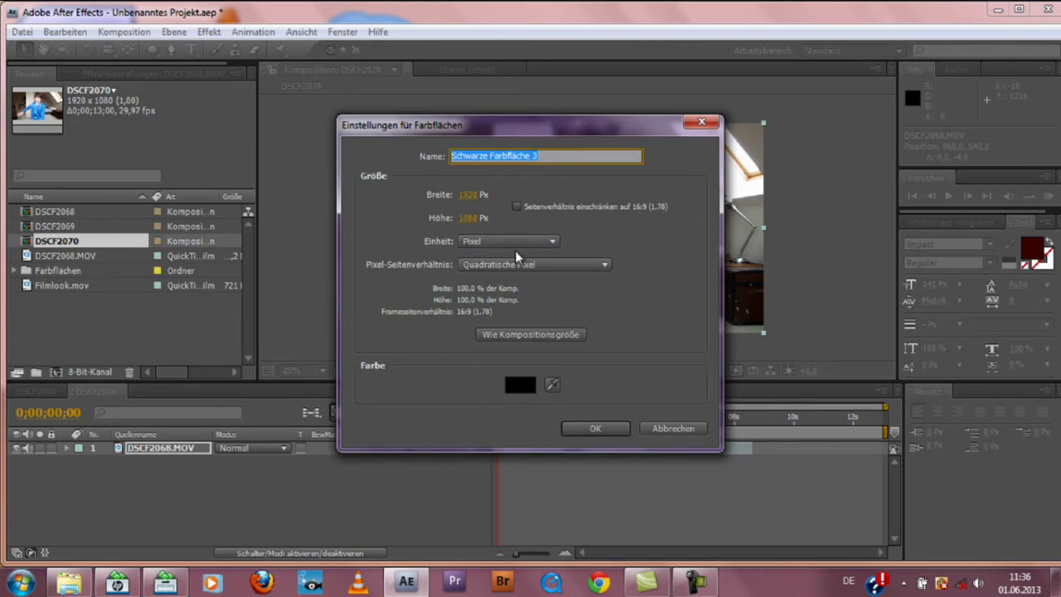
click(575, 430)
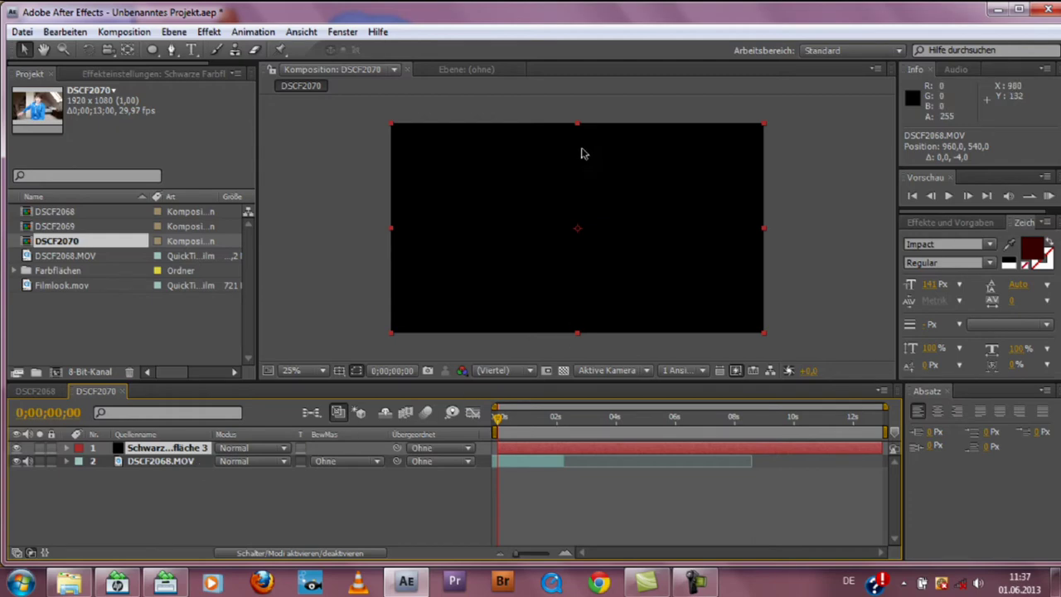
Shrink the black solid into a top band and duplicate it as the bottom letterbox bar.
mouse_move(577, 126)
mouse_down()
mouse_move(578, 220)
mouse_move(578, 139)
mouse_up()
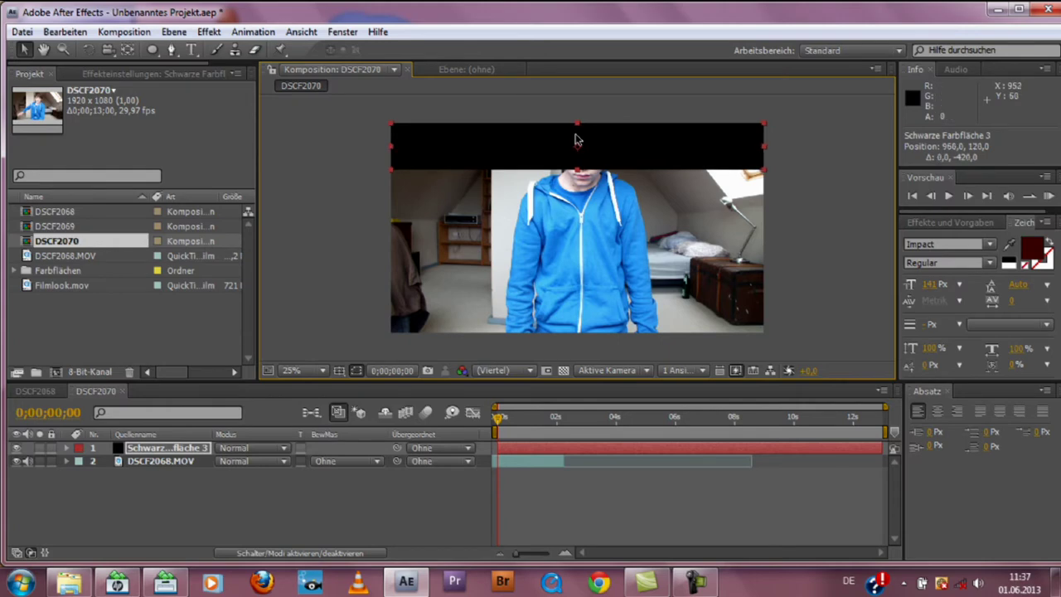
click(65, 32)
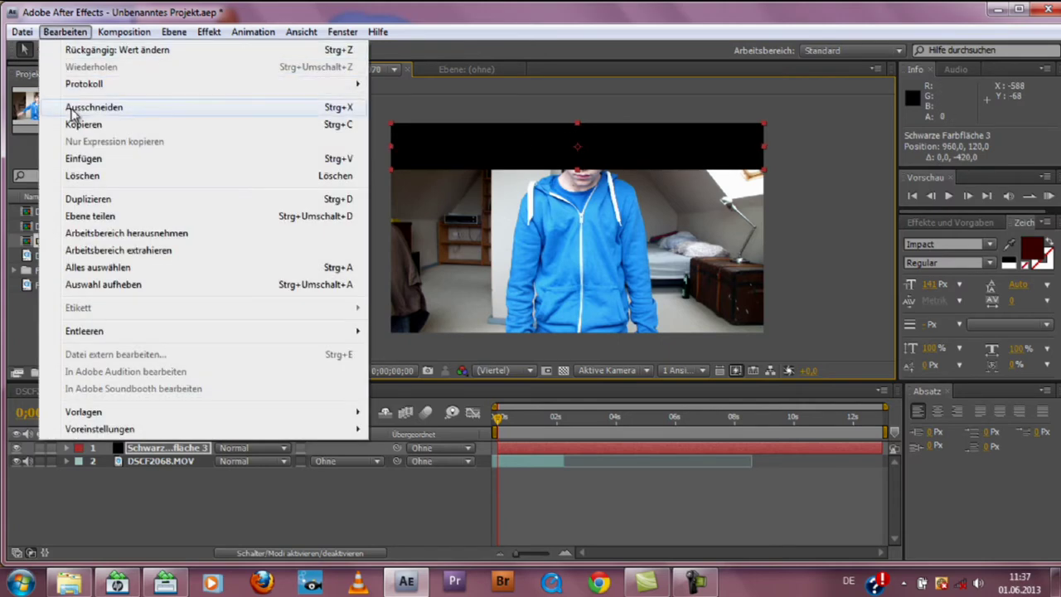
click(123, 204)
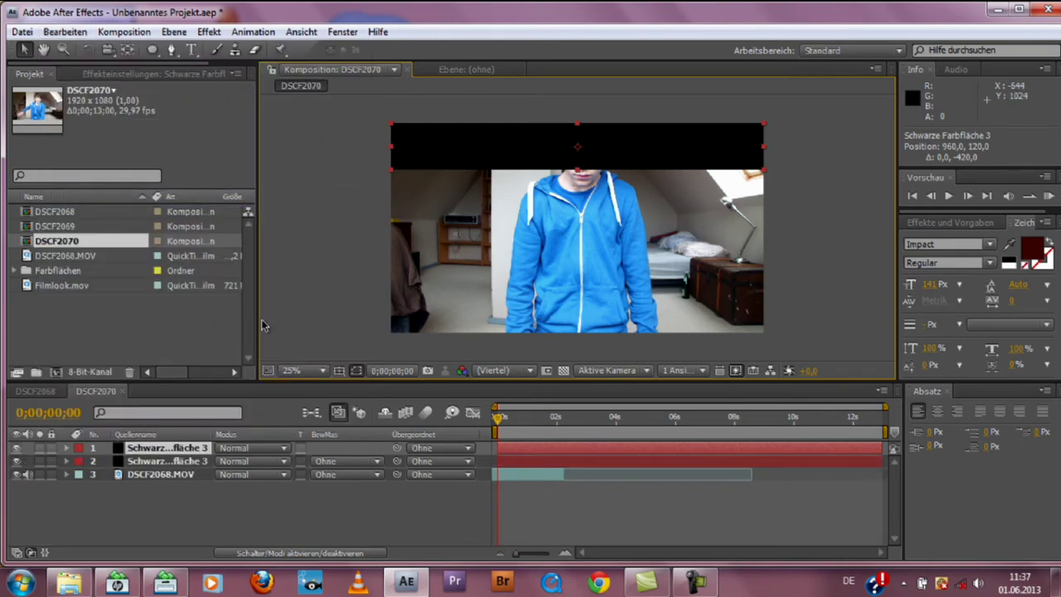
drag(518, 142, 517, 305)
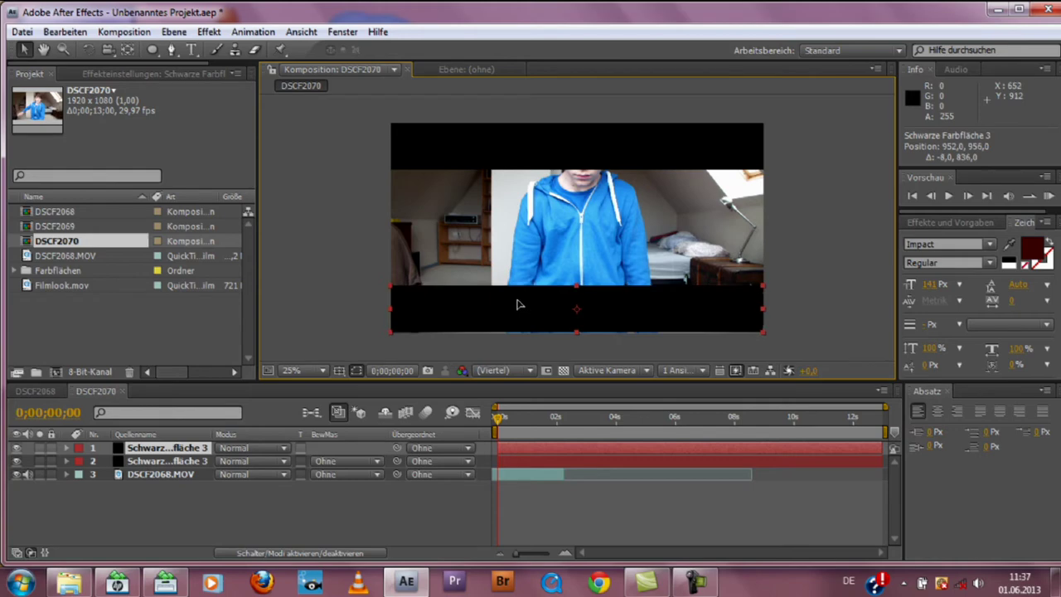
drag(516, 305, 519, 303)
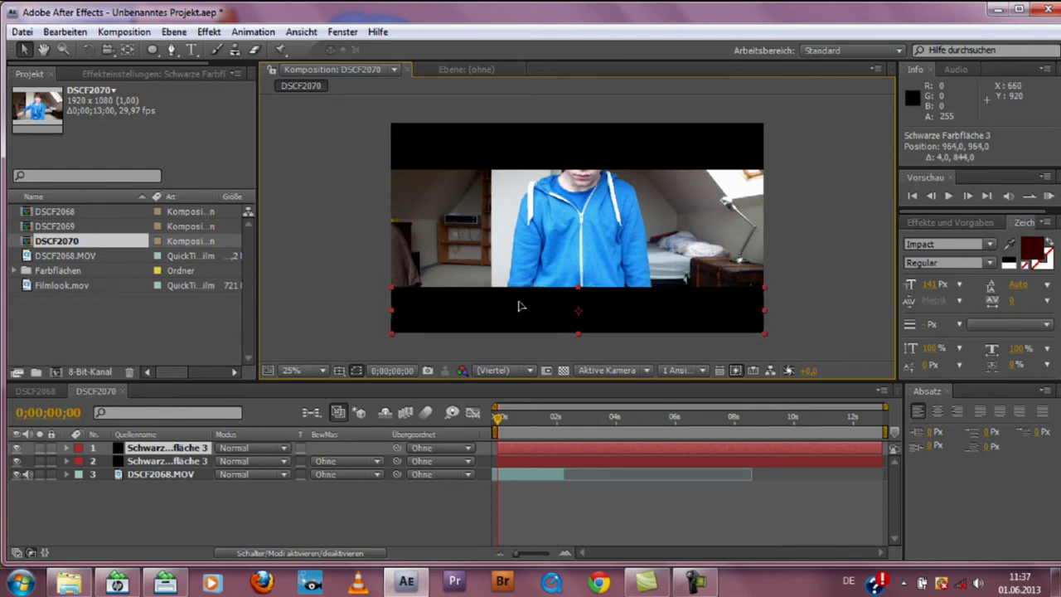
key(Return)
Reposition DSCF2068.MOV to 960, 776 so the face shows between the bars.
drag(523, 222, 523, 271)
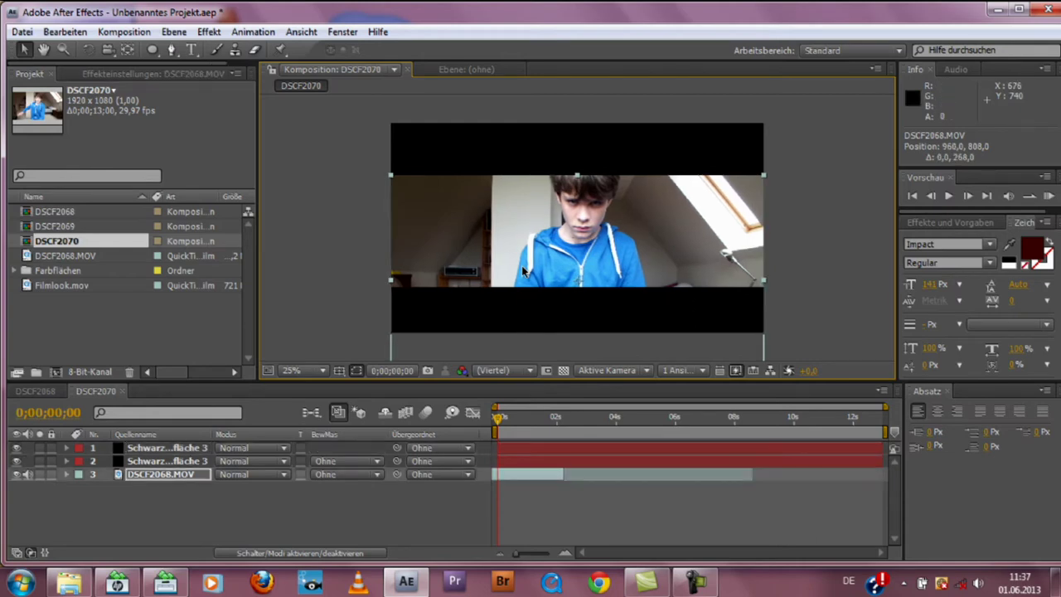
key(shift+Up)
key(shift+Up)
drag(468, 270, 468, 268)
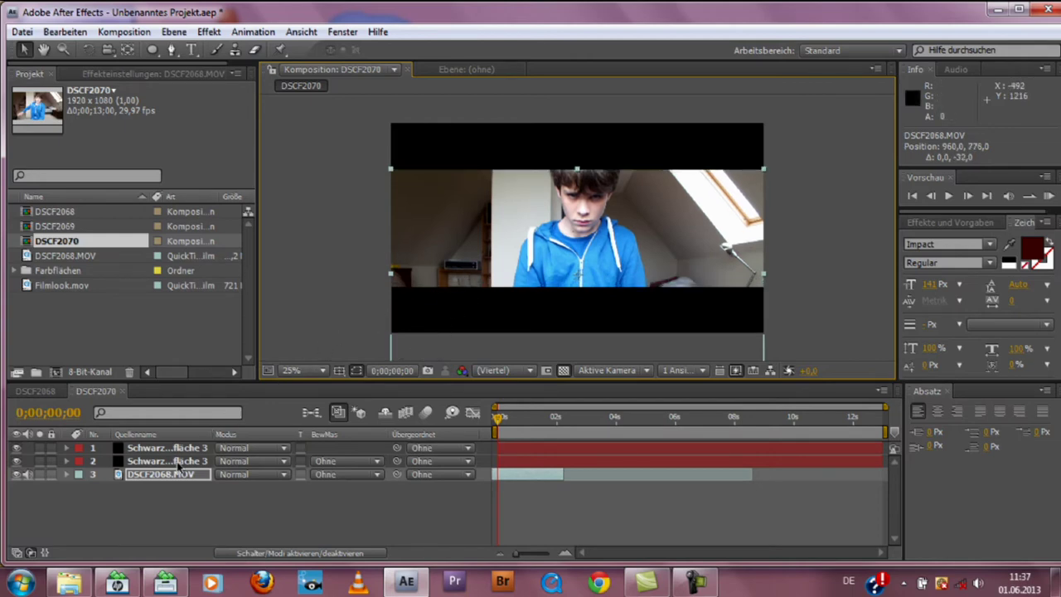
Add black solid Schwarze Farbfläche 4 and move it just above DSCF2068.MOV.
right_click(238, 497)
mouse_move(320, 414)
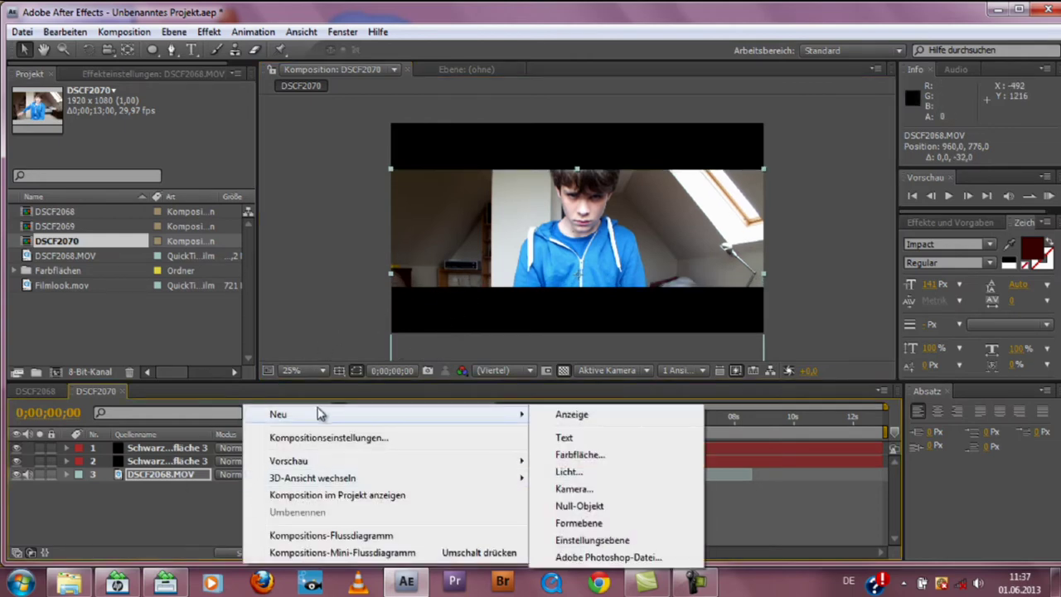
click(580, 454)
click(602, 427)
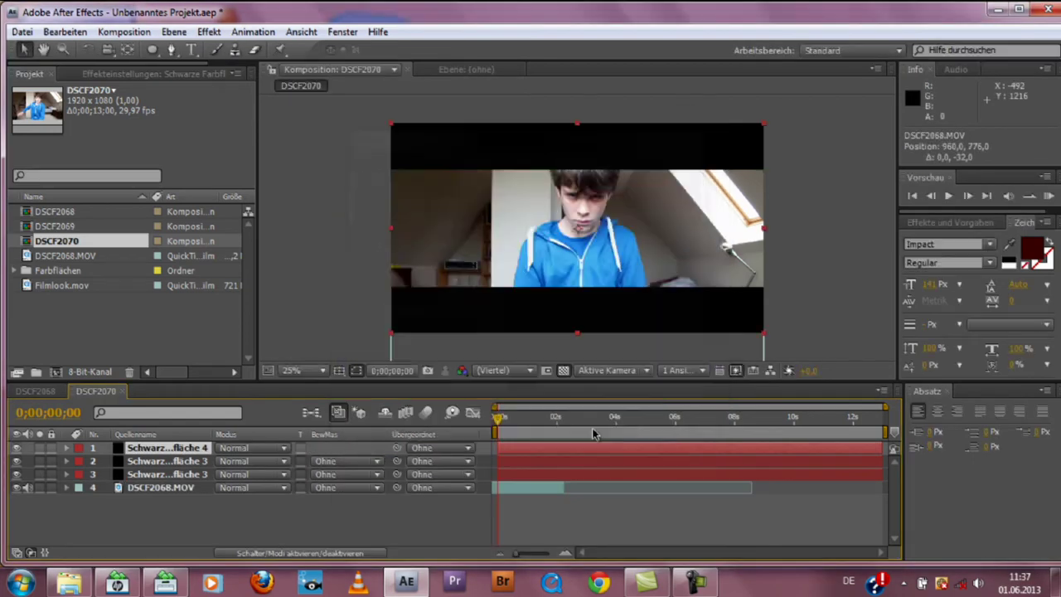
drag(163, 454, 162, 487)
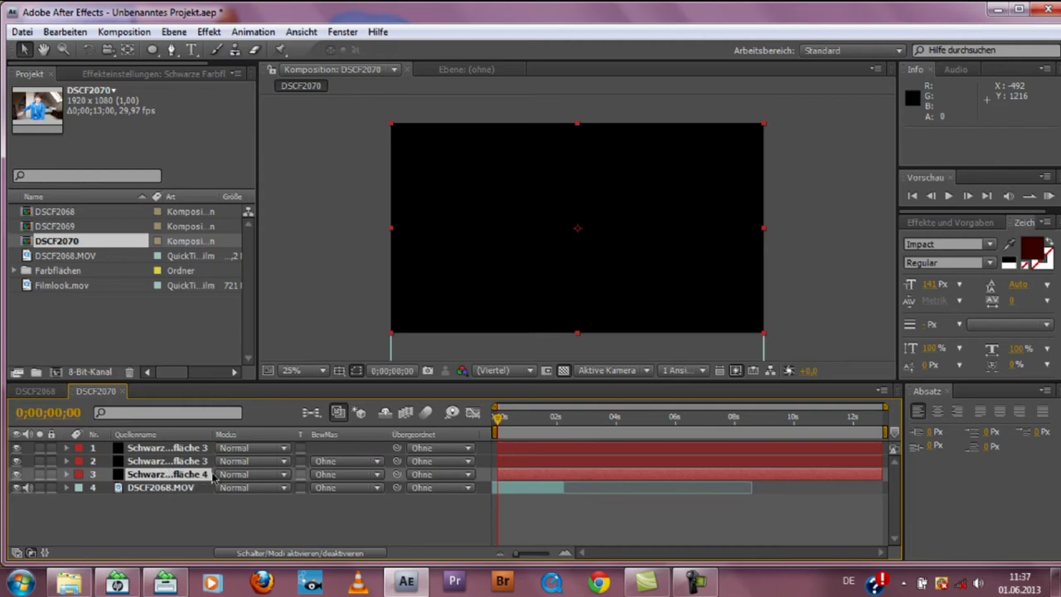
Draw an elliptical mask, Maske 1, across the frame with the Ellipse-Werkzeug.
click(152, 50)
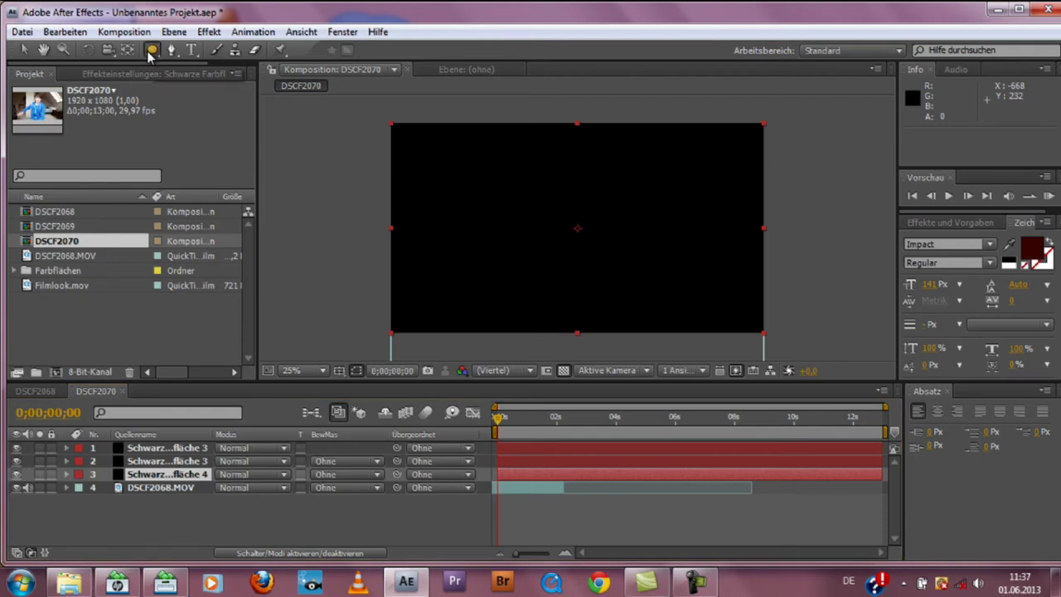
click(152, 51)
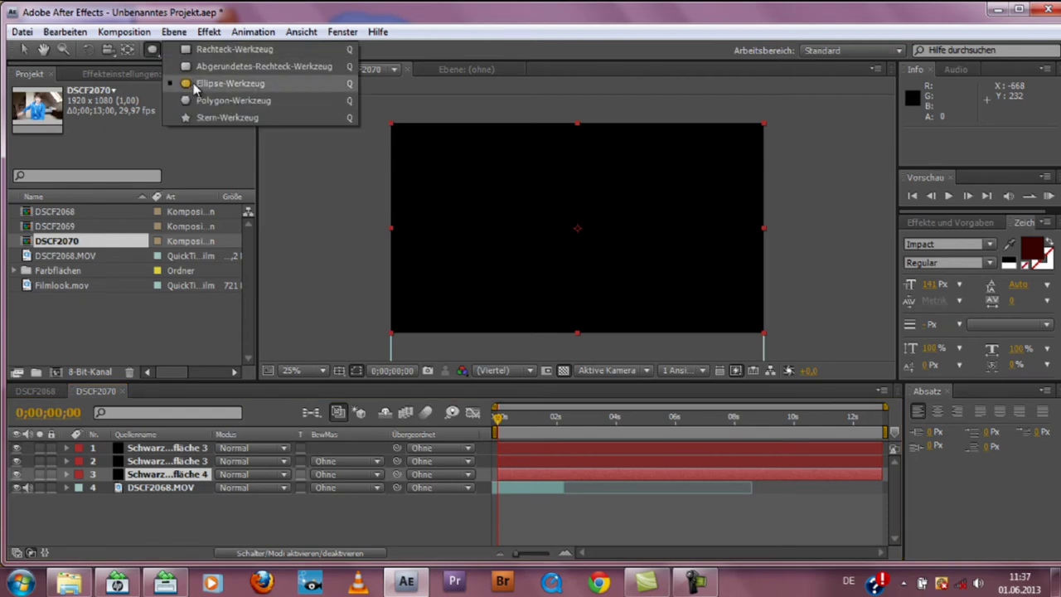
click(195, 85)
mouse_move(742, 147)
mouse_down()
mouse_move(437, 302)
mouse_move(411, 303)
mouse_up()
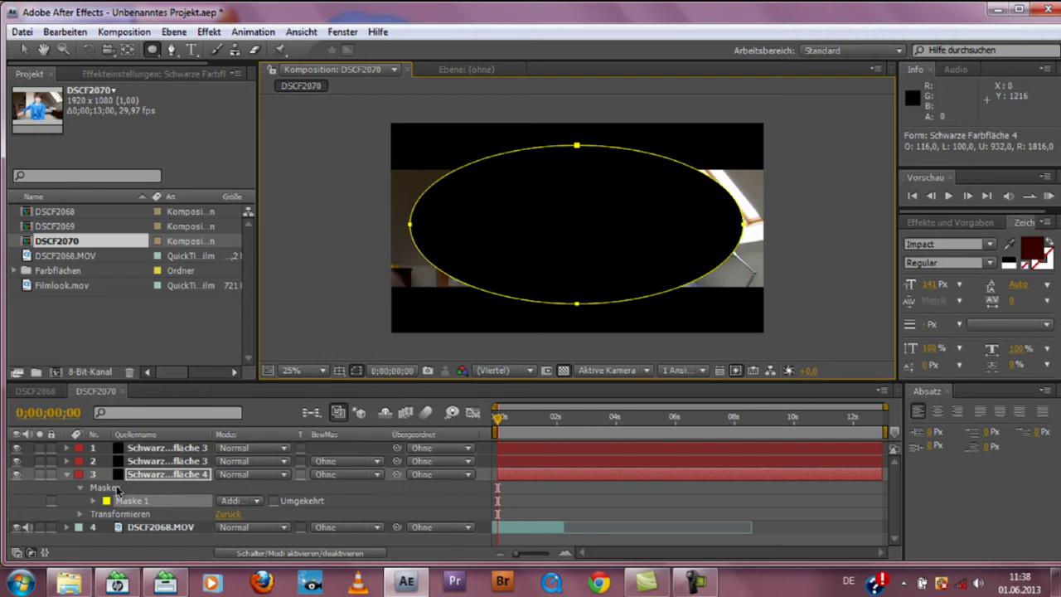
Invert Maske 1 on Schwarze Farbfläche 4 with Umgekehrt.
click(146, 476)
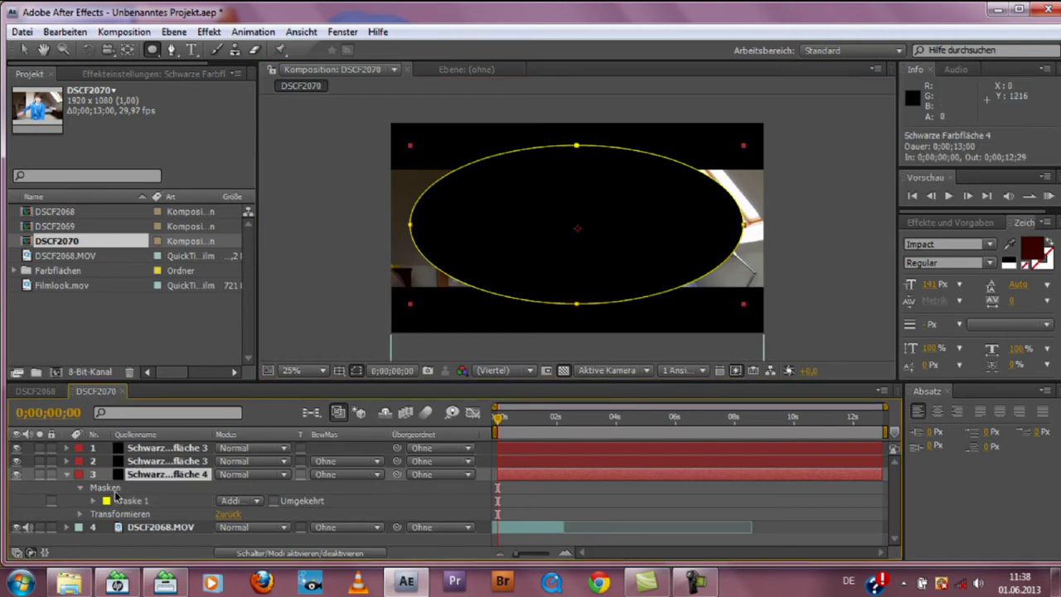
click(117, 490)
click(142, 504)
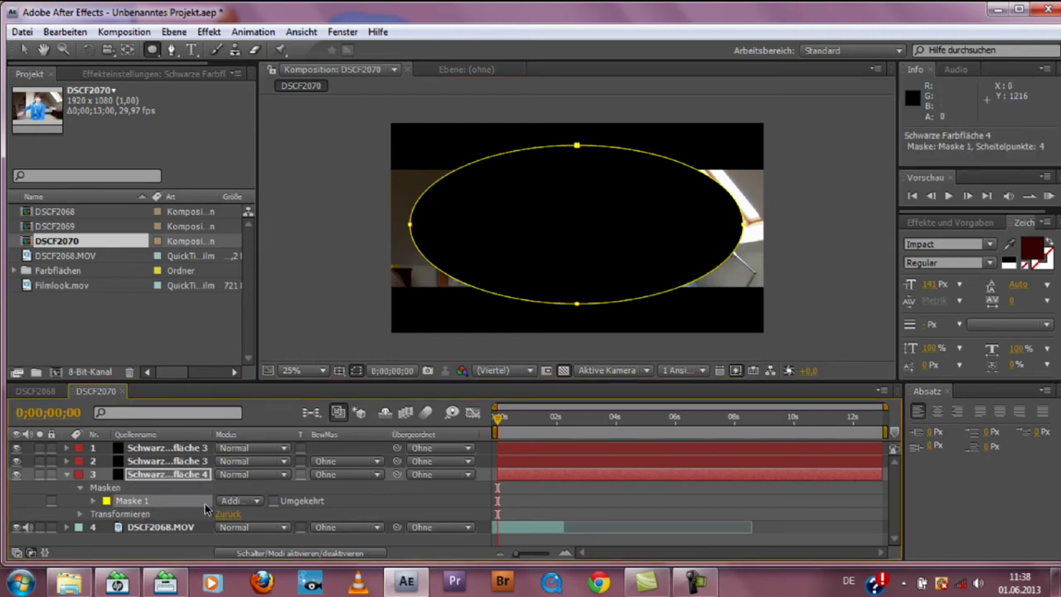
click(275, 501)
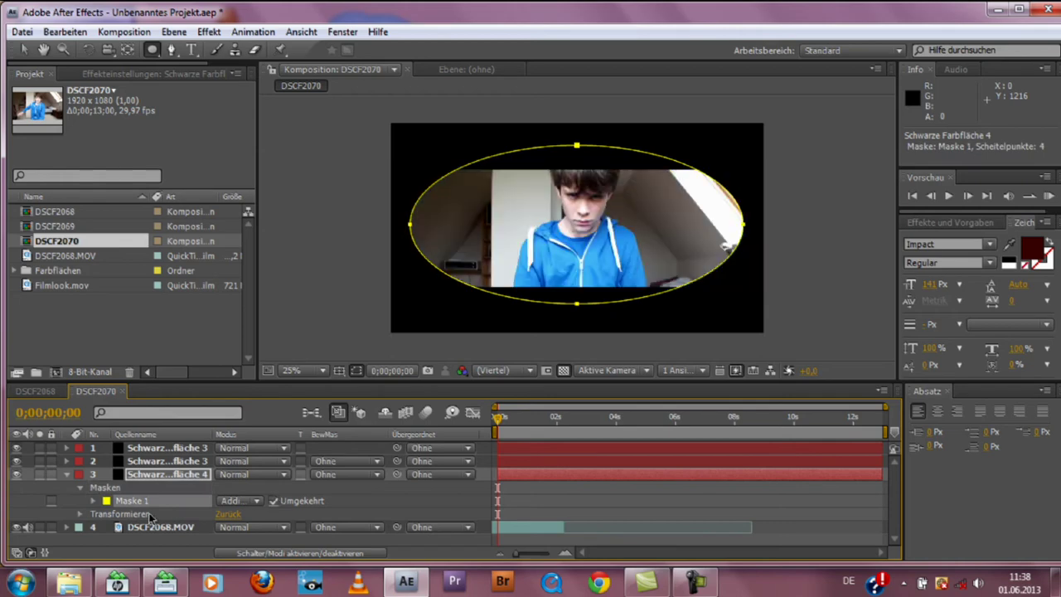
Feather the mask edge (Weiche Maskenkante) to 372 px and collapse the layer.
click(93, 501)
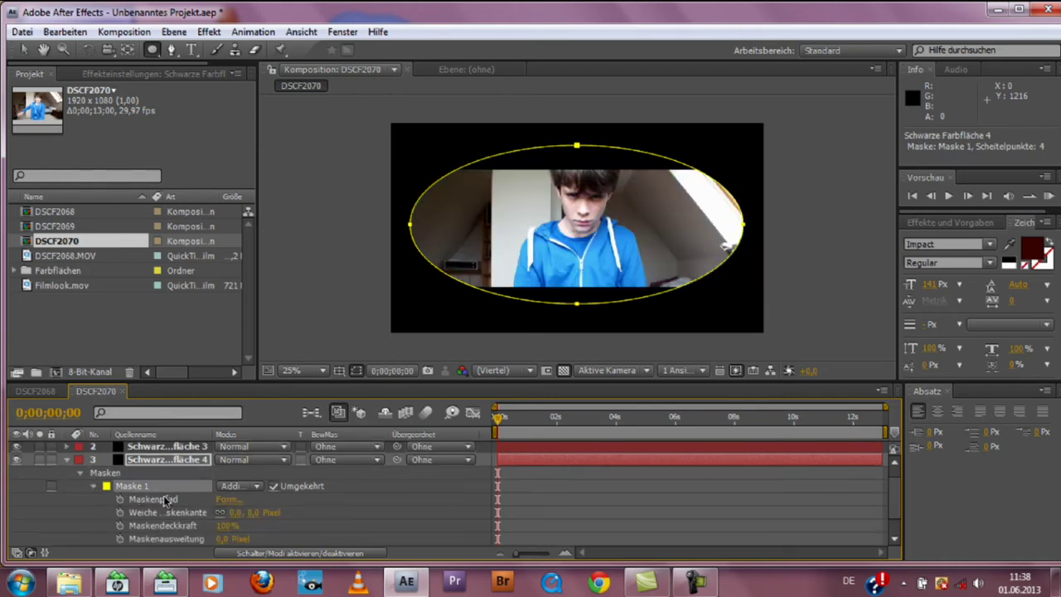
scroll(190, 493, down, 2)
mouse_move(235, 485)
mouse_down()
mouse_move(481, 474)
mouse_move(548, 487)
mouse_up()
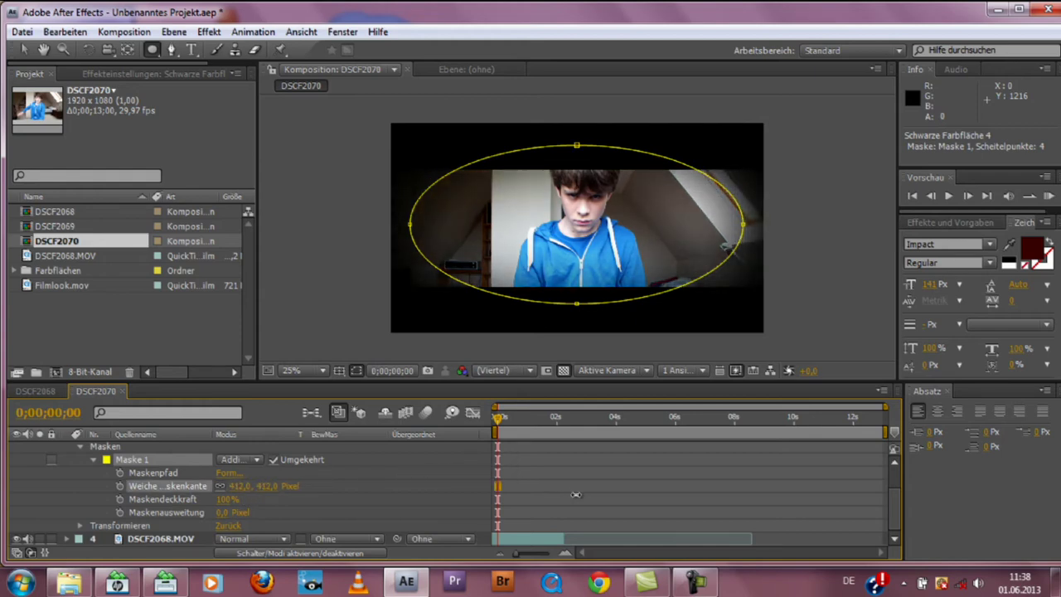
drag(267, 486, 251, 485)
scroll(66, 474, up, 3)
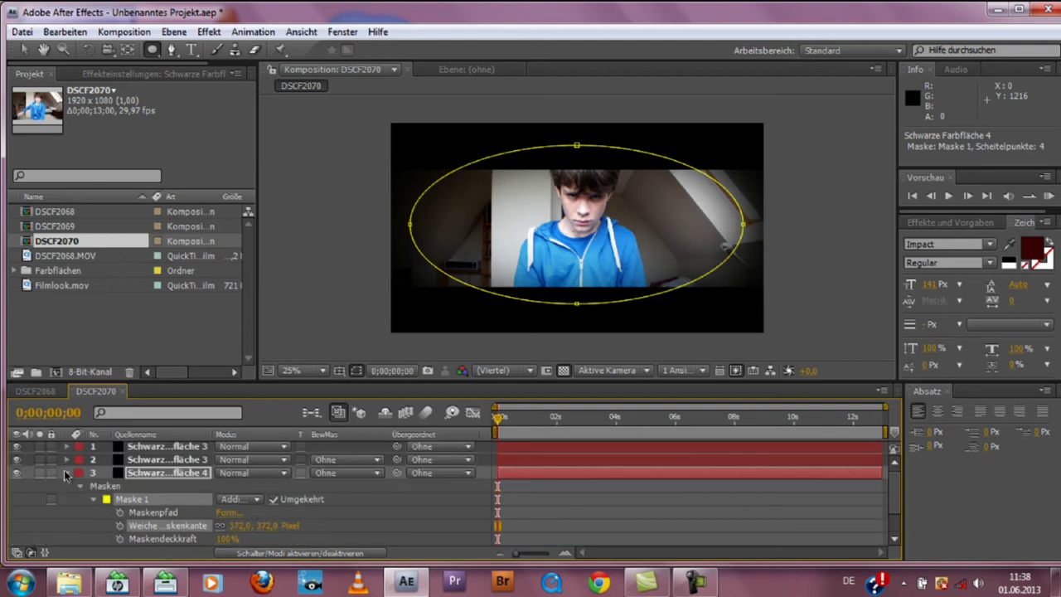
click(67, 474)
click(561, 515)
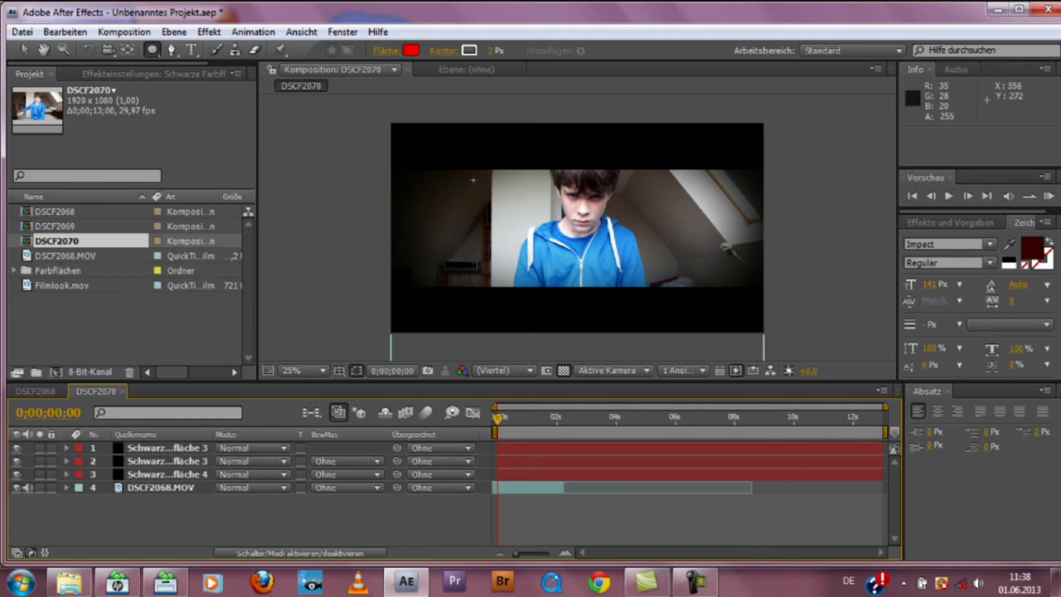
key(v)
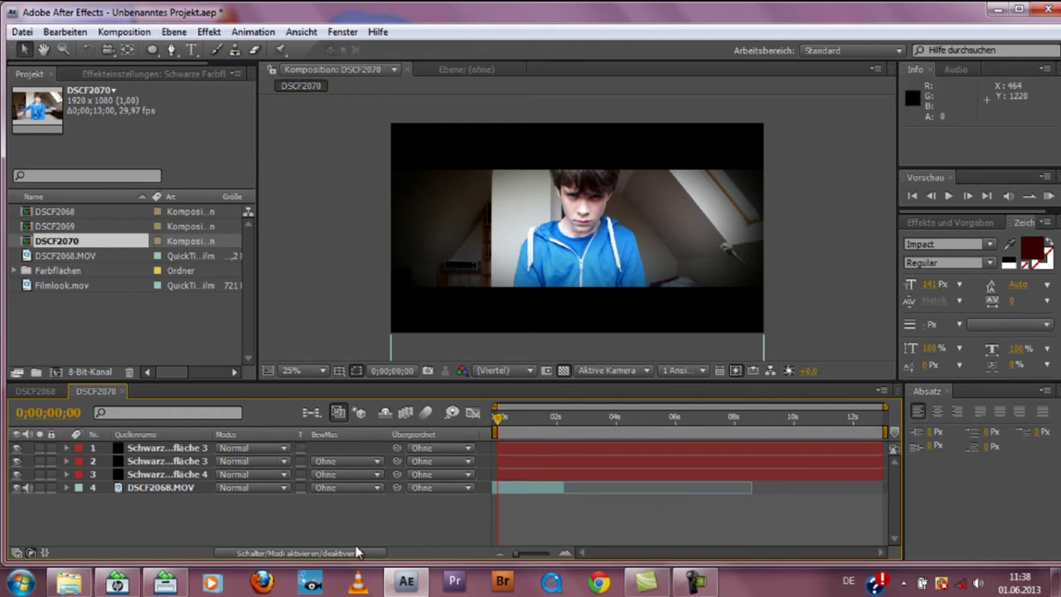
Add Einstellungsebene 2 above DSCF2068.MOV and apply Tonwertkorrektur to it.
right_click(357, 510)
mouse_move(428, 418)
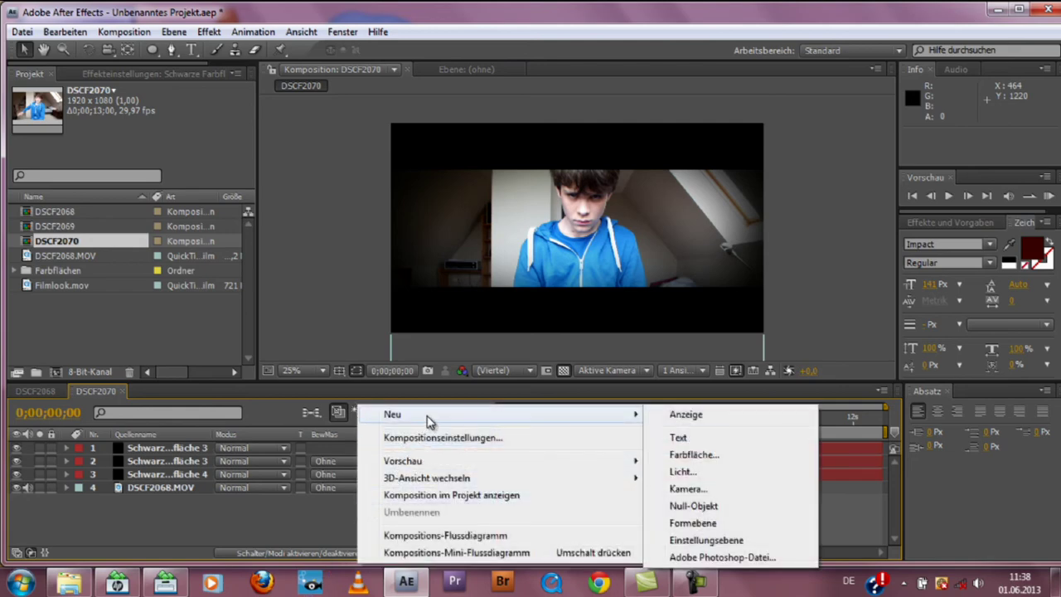
click(706, 539)
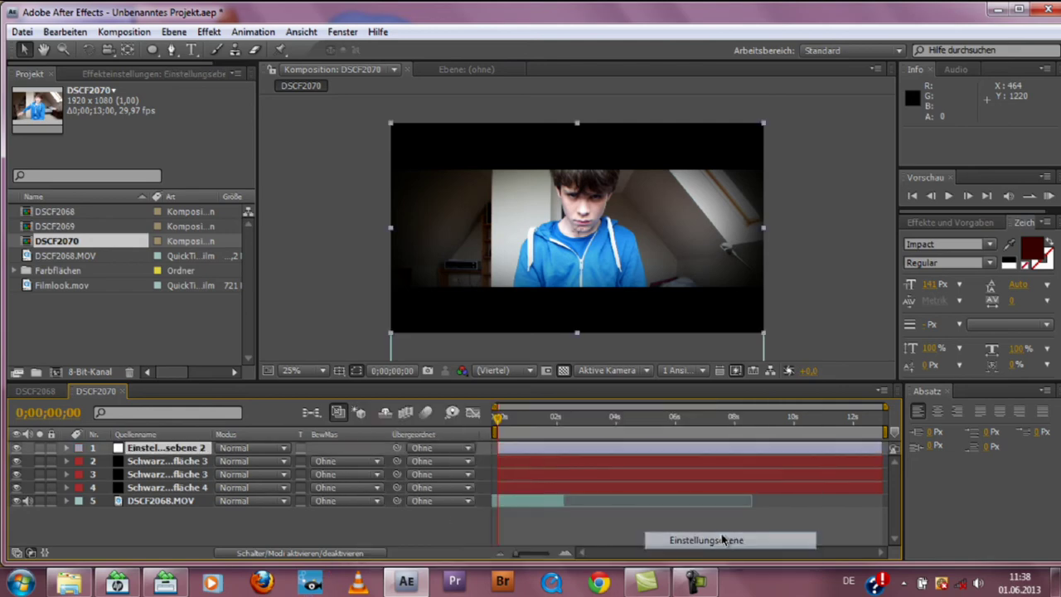
drag(179, 455, 166, 492)
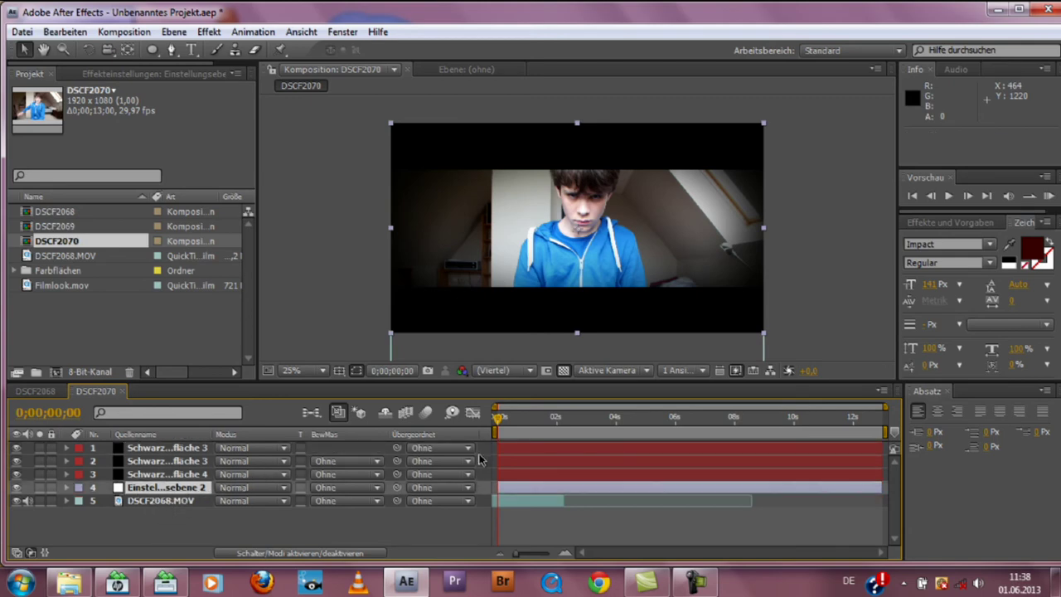
click(956, 224)
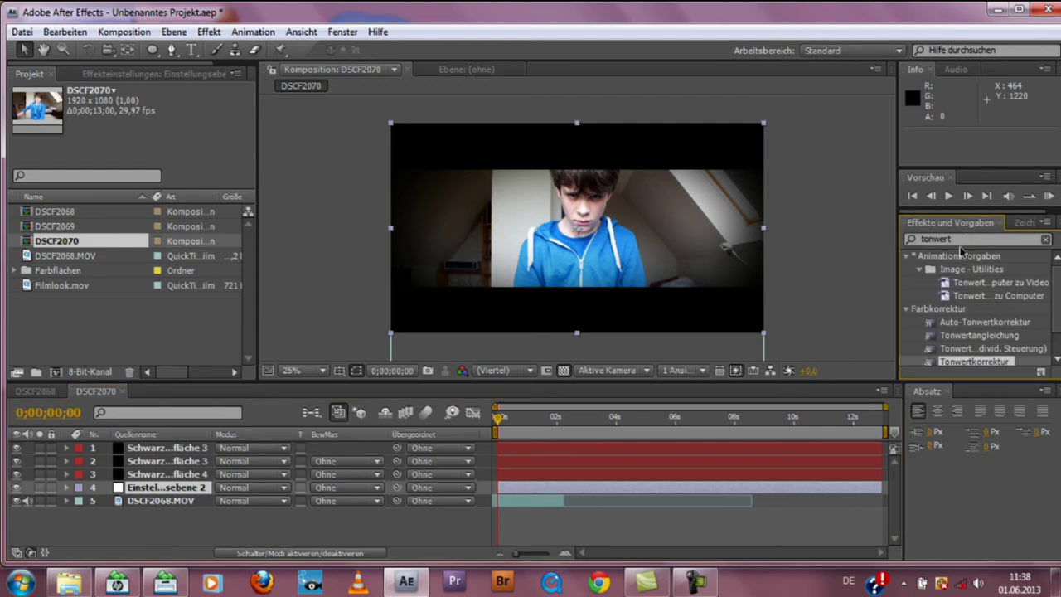
drag(969, 361, 532, 489)
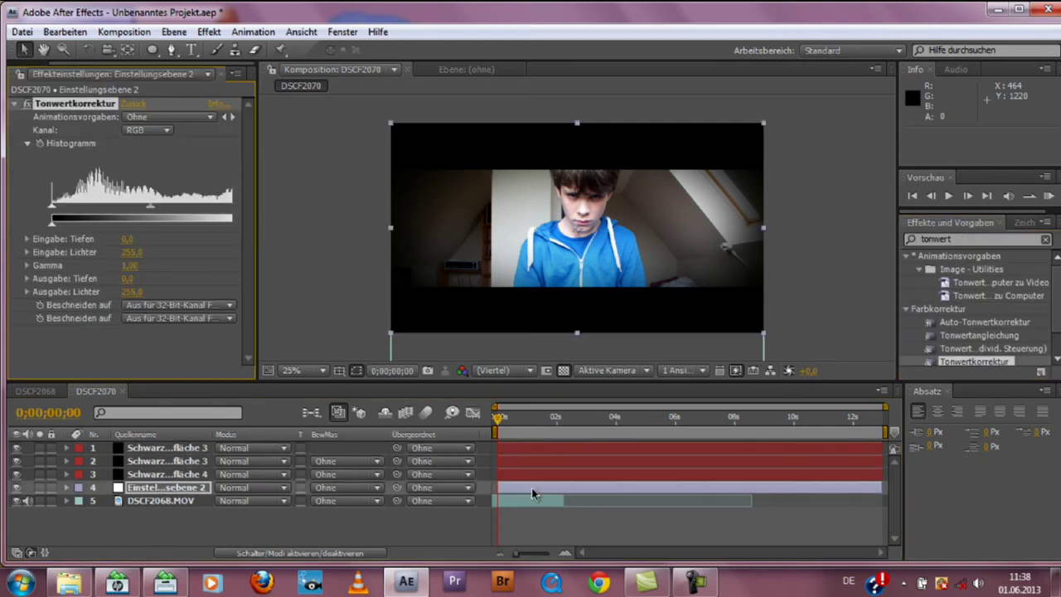
Set the Levels Rot channel gamma to 0,96.
click(150, 132)
click(108, 330)
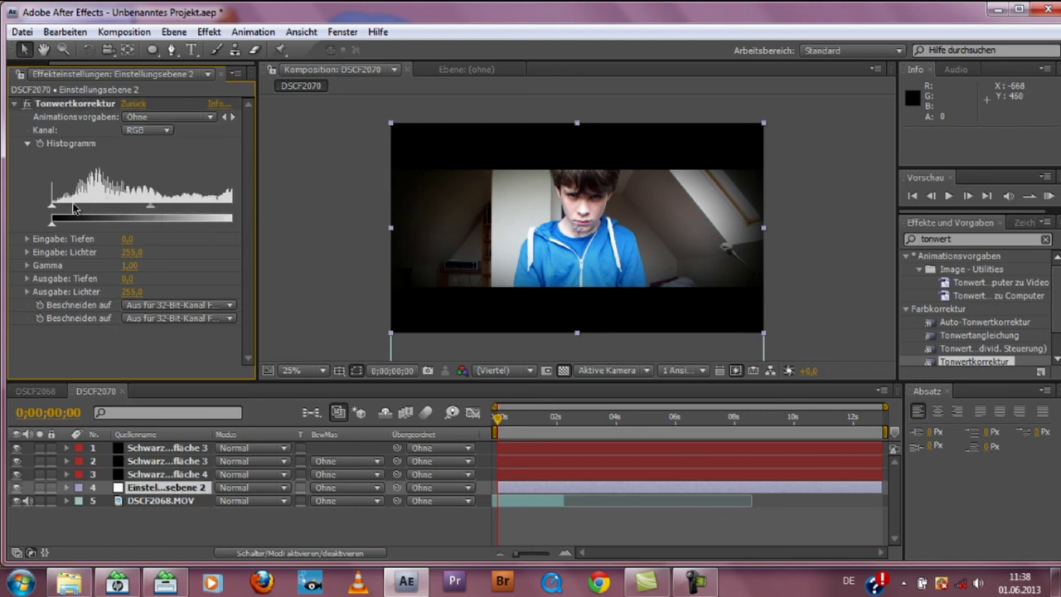
click(151, 136)
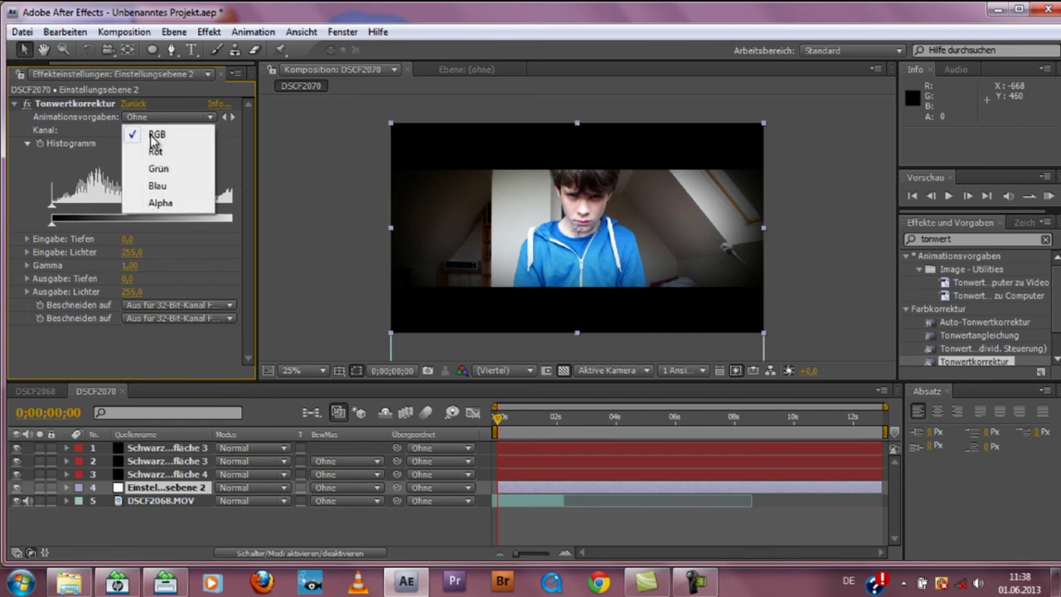
click(153, 151)
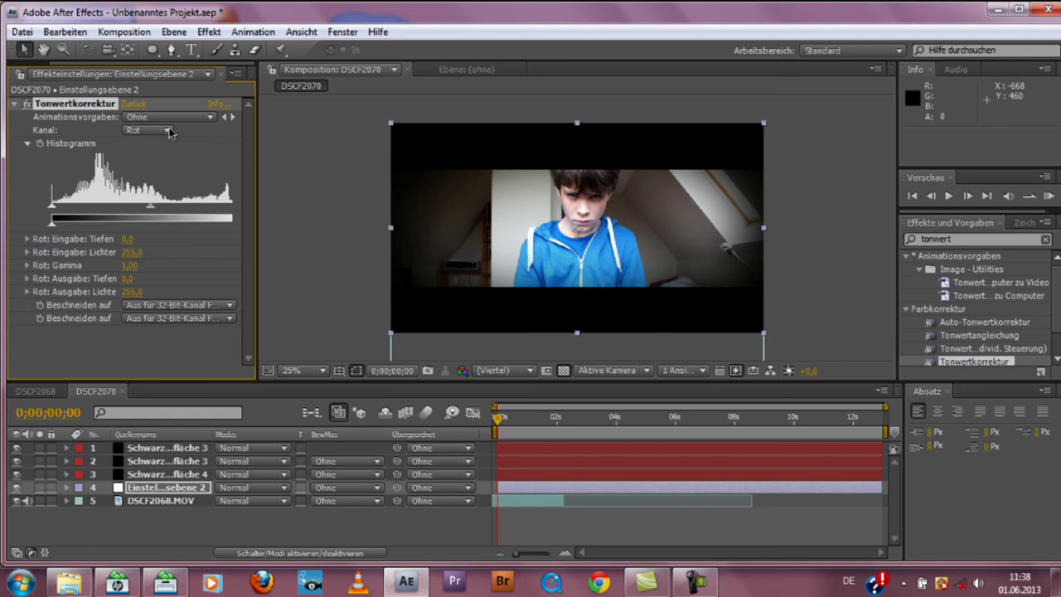
drag(151, 205, 196, 208)
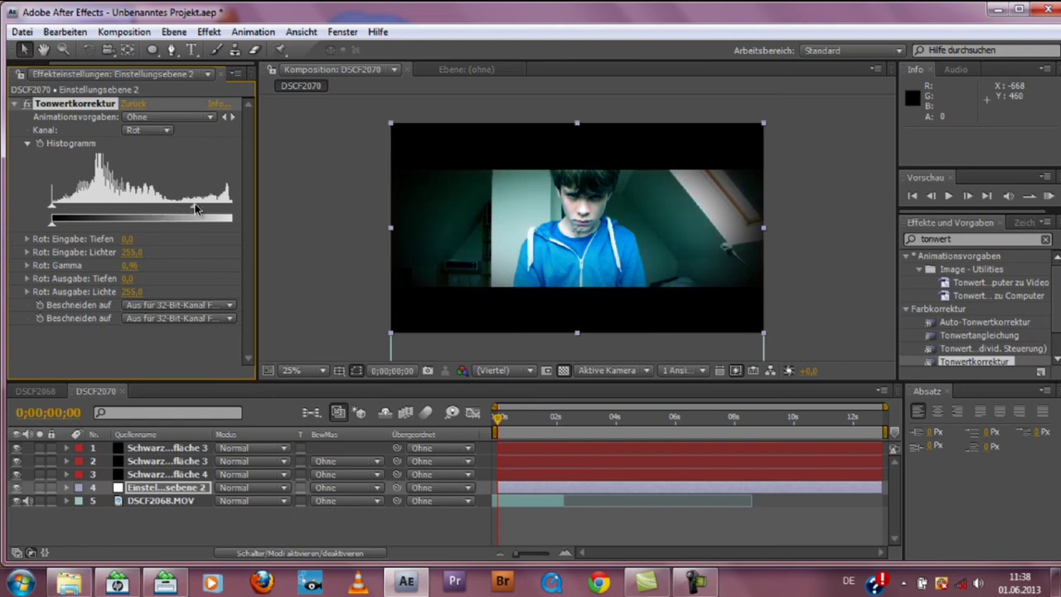
Set the Blau channel gamma to 1,12 and scrub through the clip to review the teal grade.
click(165, 131)
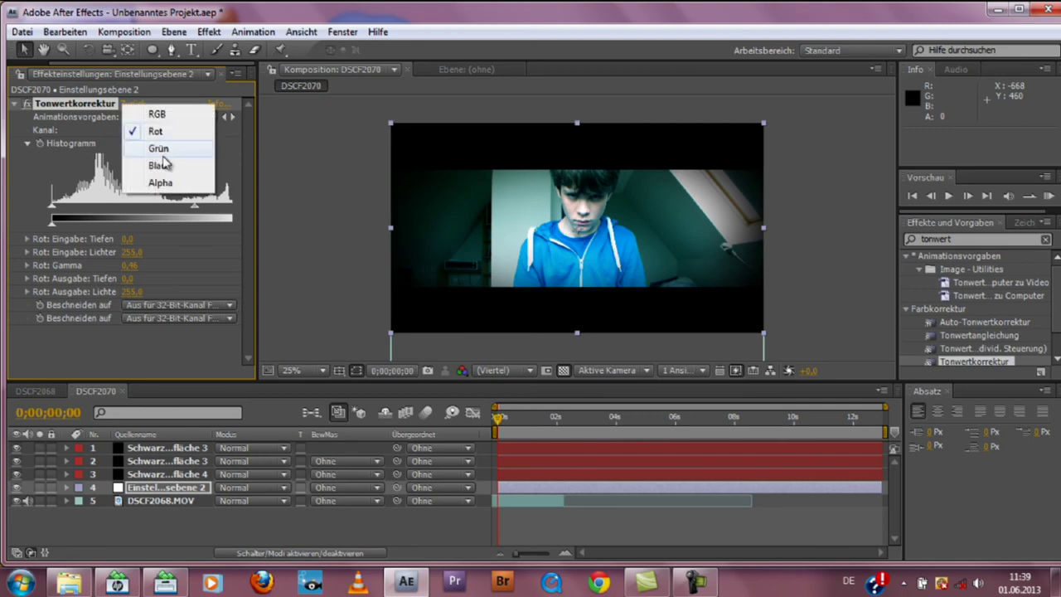
click(160, 166)
drag(151, 207, 143, 212)
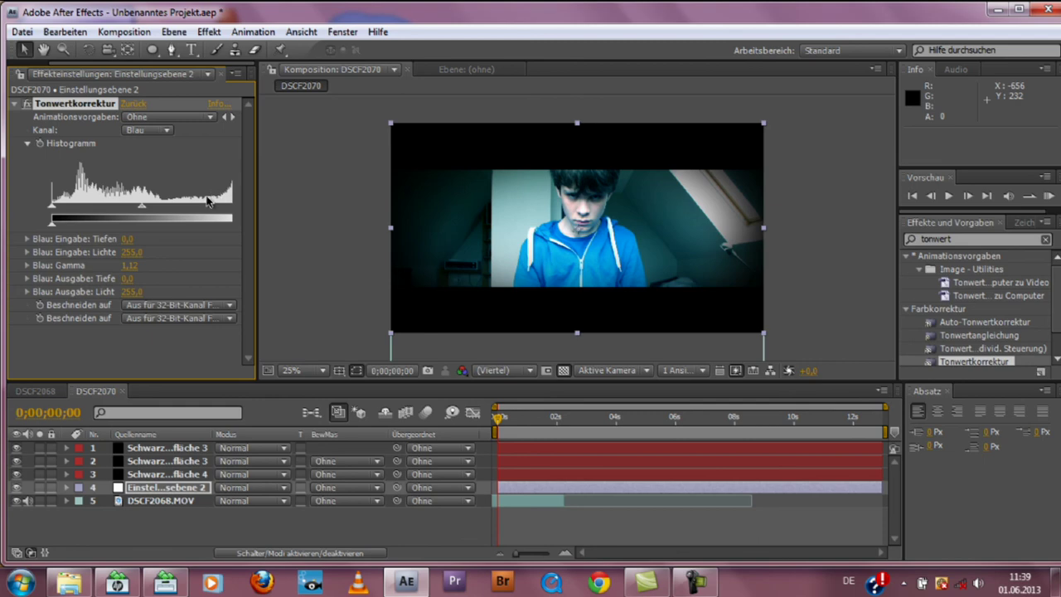
click(367, 539)
mouse_move(501, 424)
mouse_down()
mouse_move(661, 435)
mouse_move(558, 430)
mouse_up()
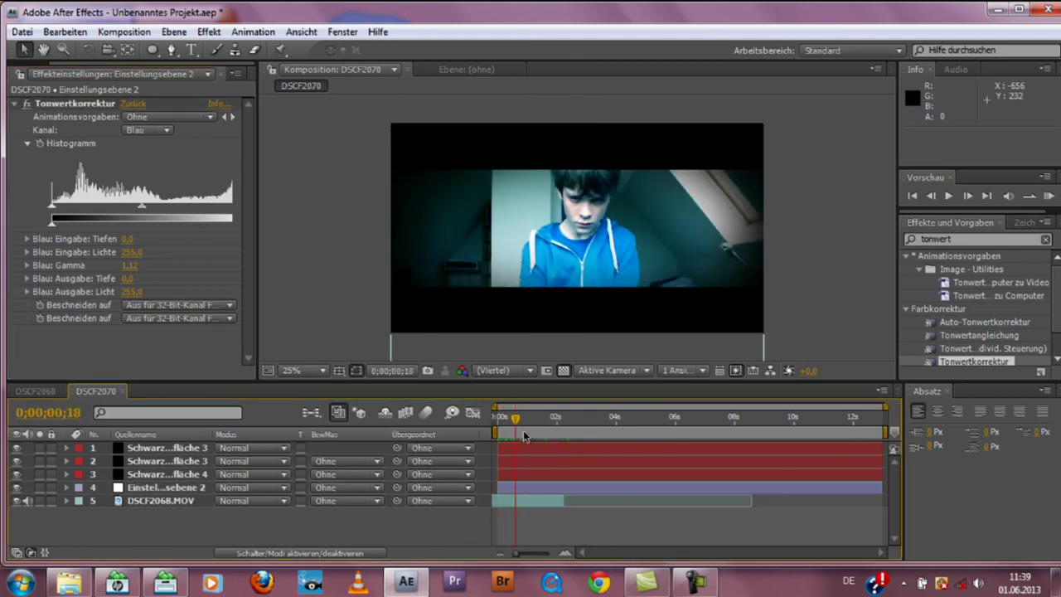
mouse_move(559, 429)
mouse_down()
mouse_move(452, 423)
mouse_move(643, 429)
mouse_up()
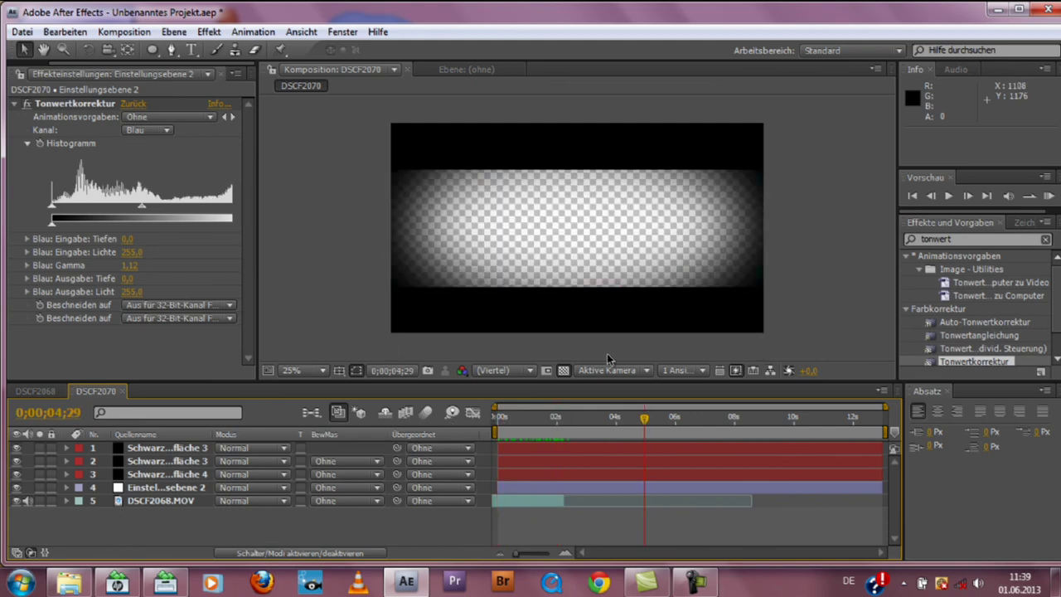
click(591, 146)
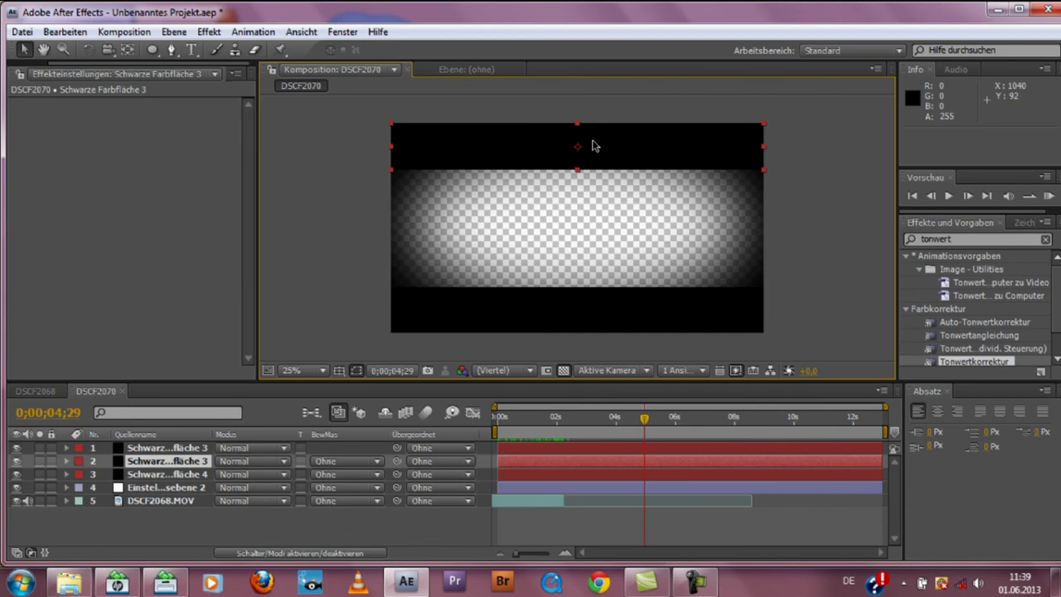
click(565, 309)
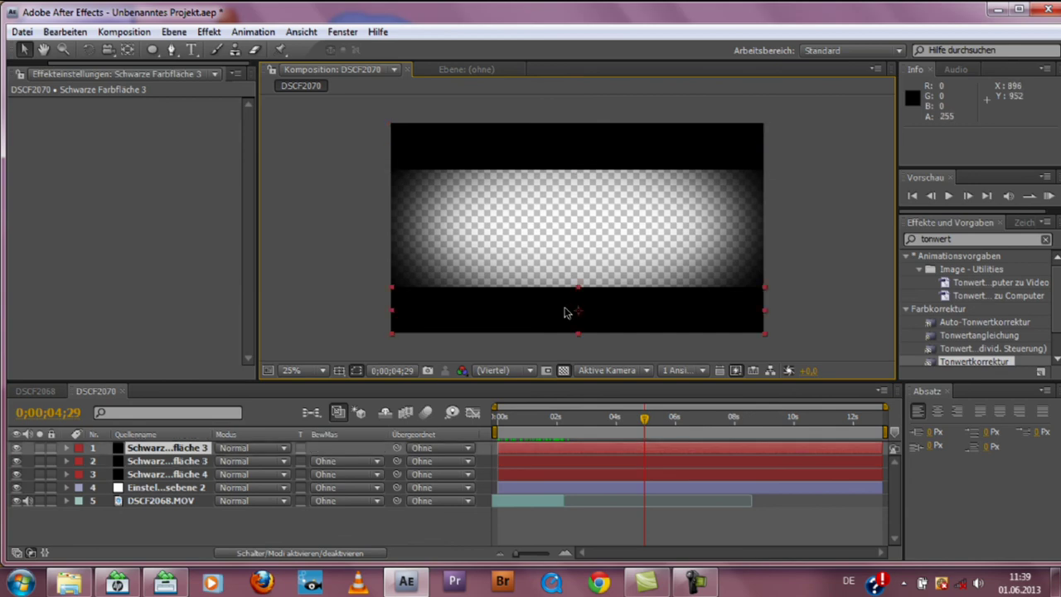
click(556, 225)
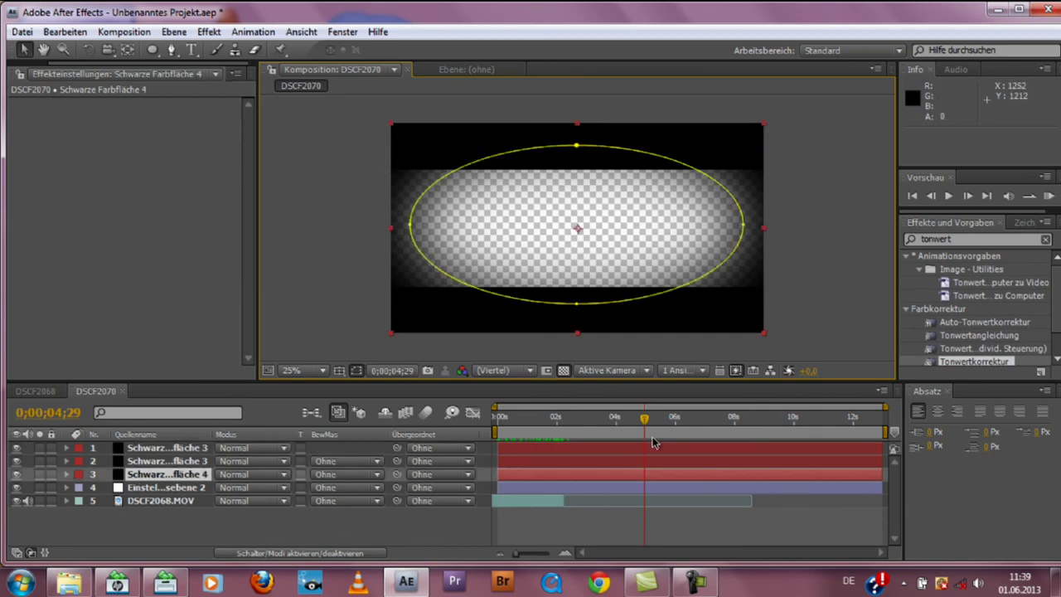
drag(644, 418, 474, 414)
key(space)
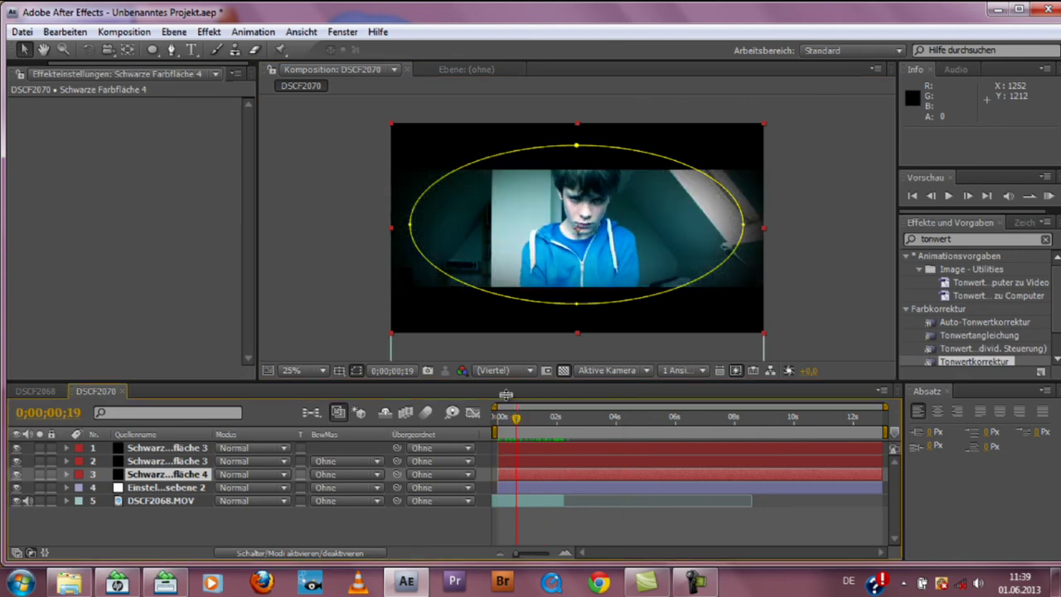
click(374, 292)
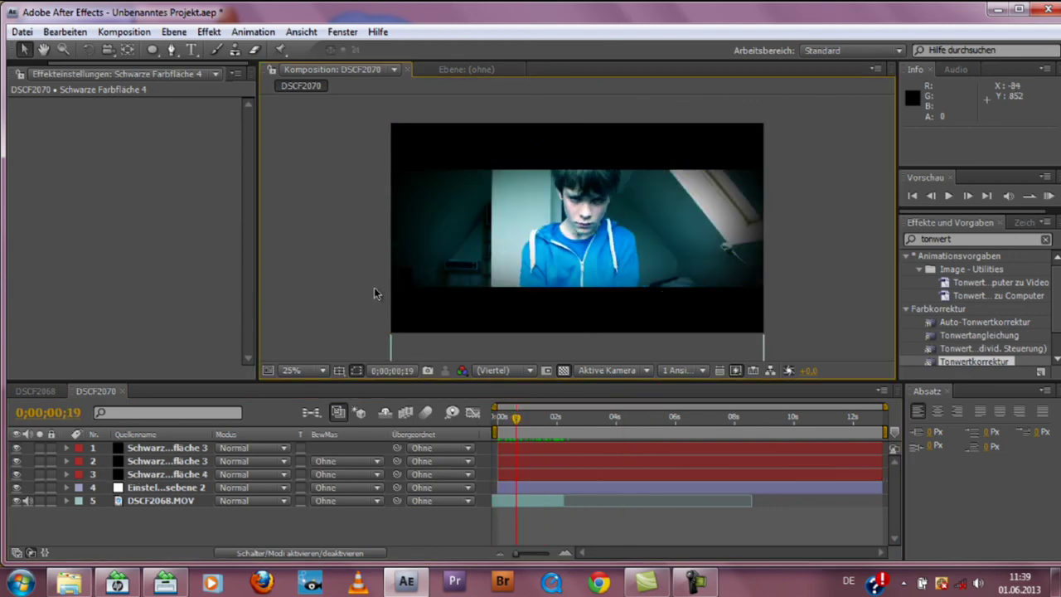